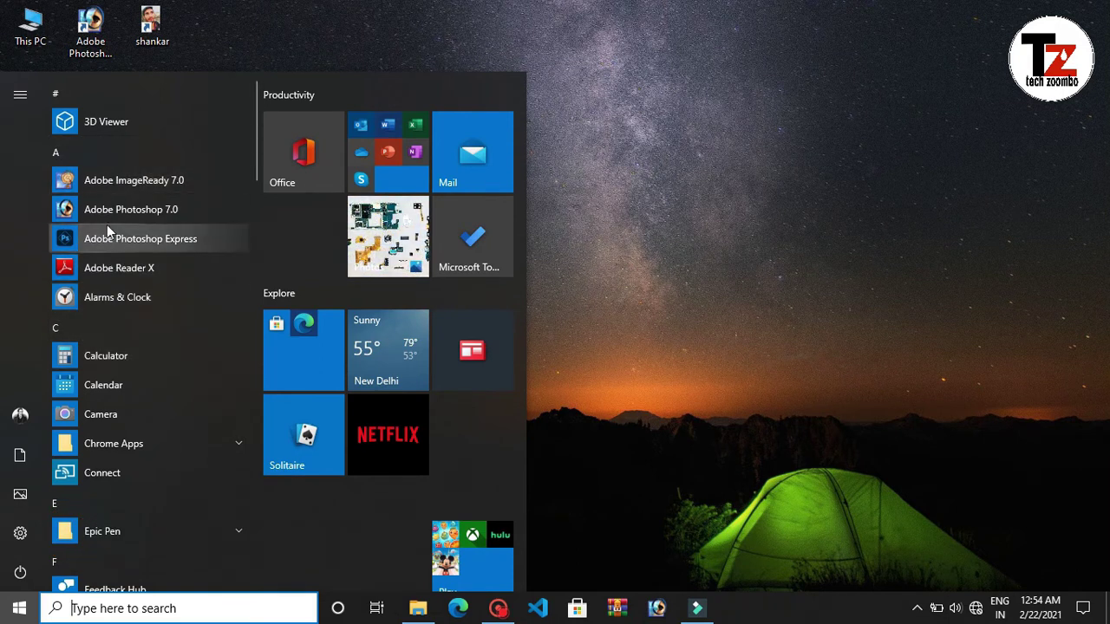
# Look through the installed apps in the Start menu down to the entries under O, and close it
pyautogui.scroll(-8, 91, 320)
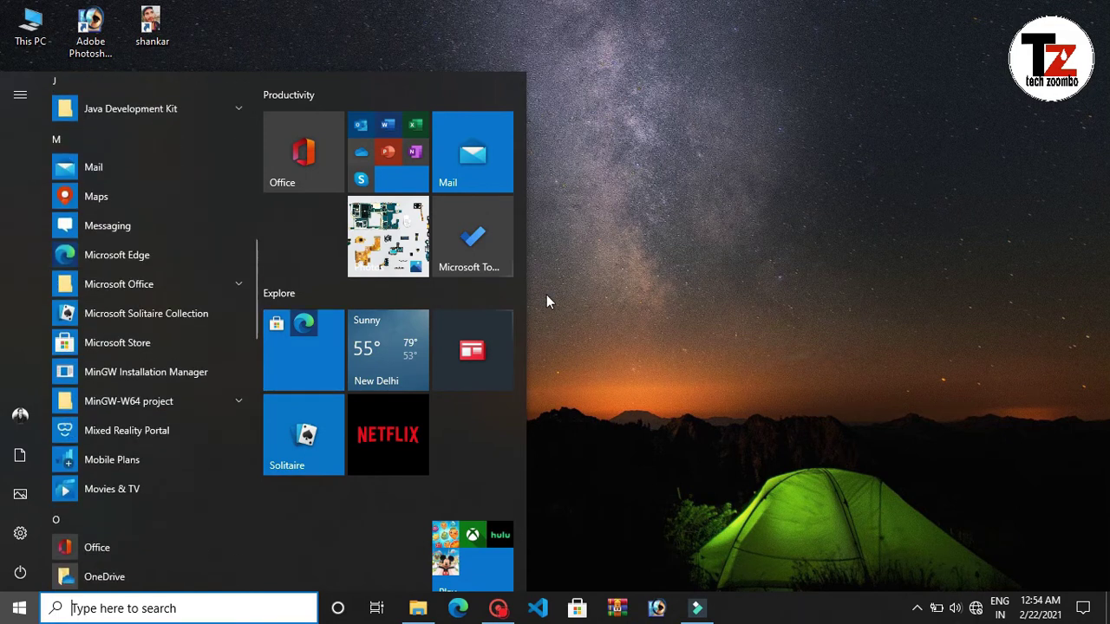
pyautogui.click(572, 225)
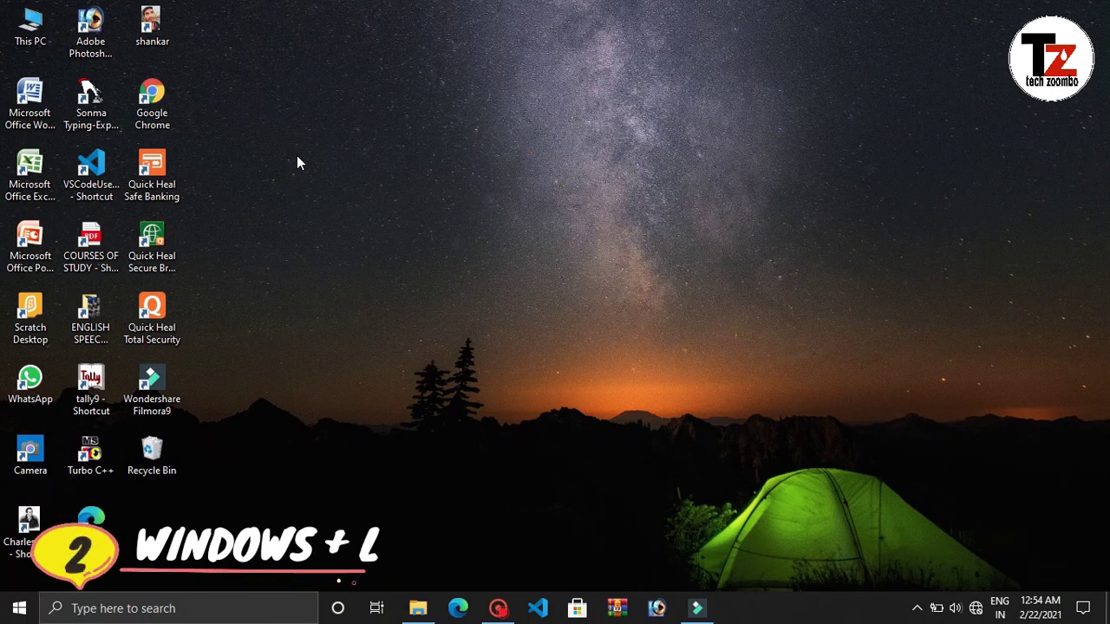
# Lock the computer, and capture a screenshot of the entire desktop
pyautogui.press('super+l')
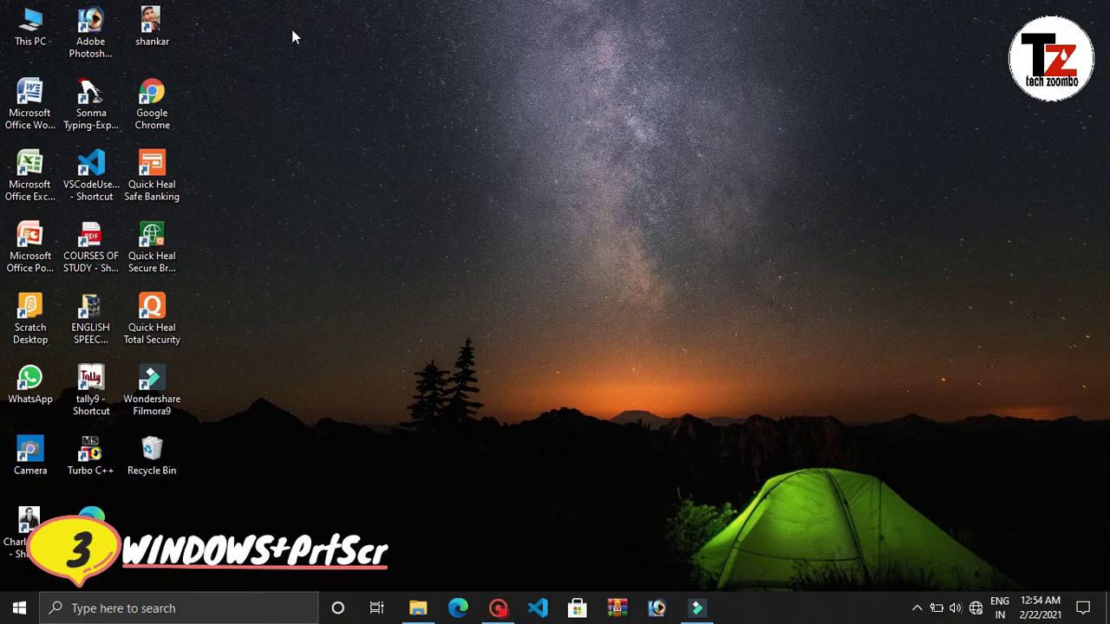
pyautogui.press('super+Print')
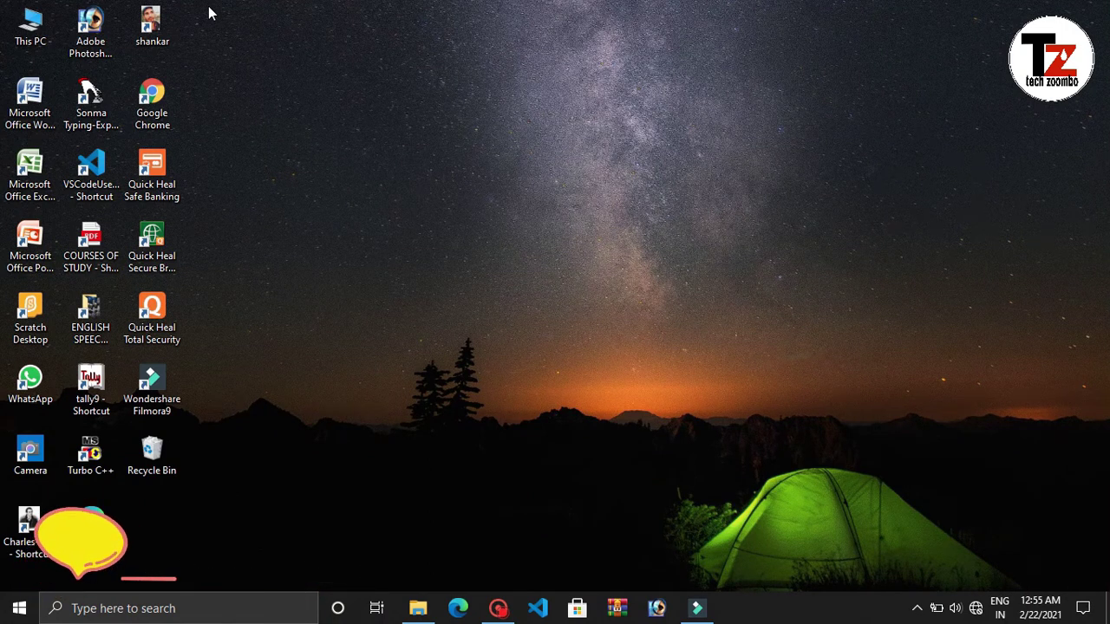
pyautogui.press('super')
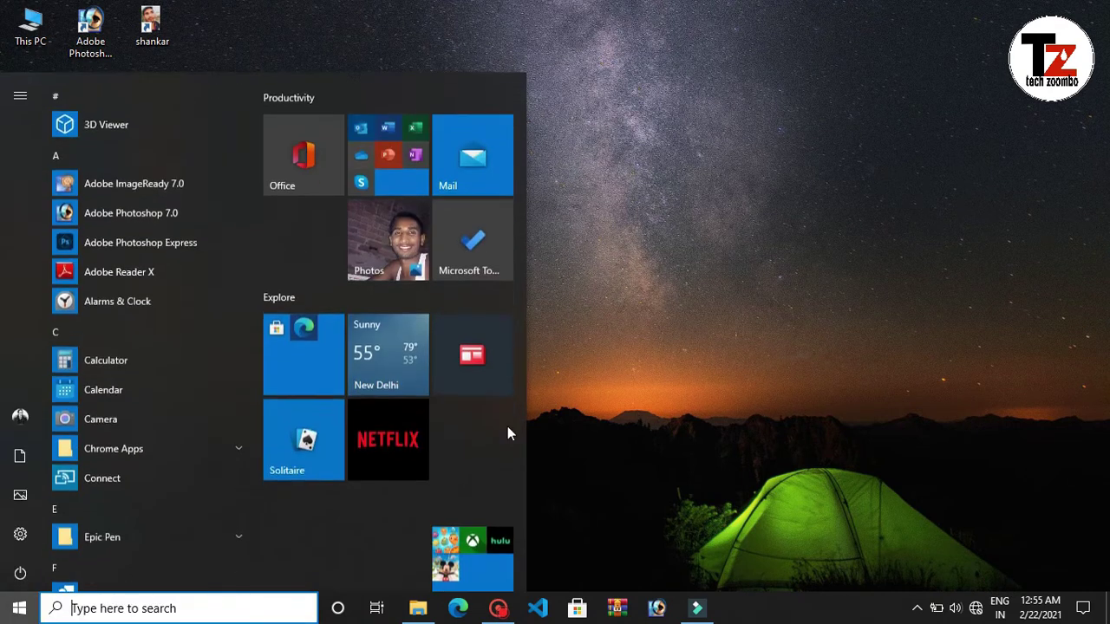
pyautogui.press('super')
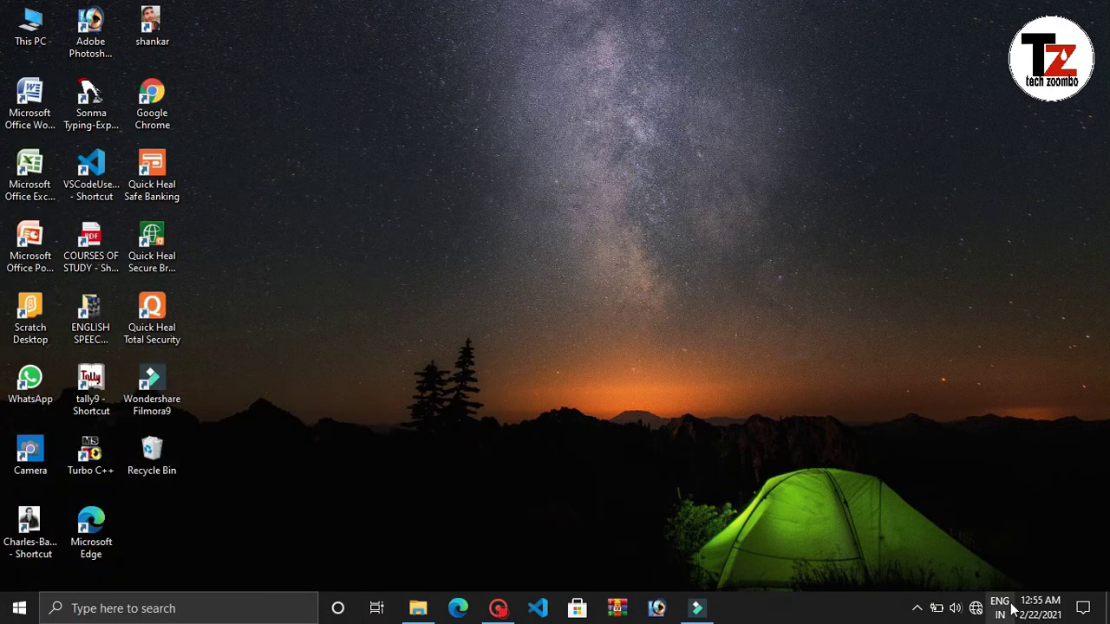
# Cycle the keyboard input method through Hindi and English (India), ending on English (United States) with the US keyboard
pyautogui.moveTo(999, 604)
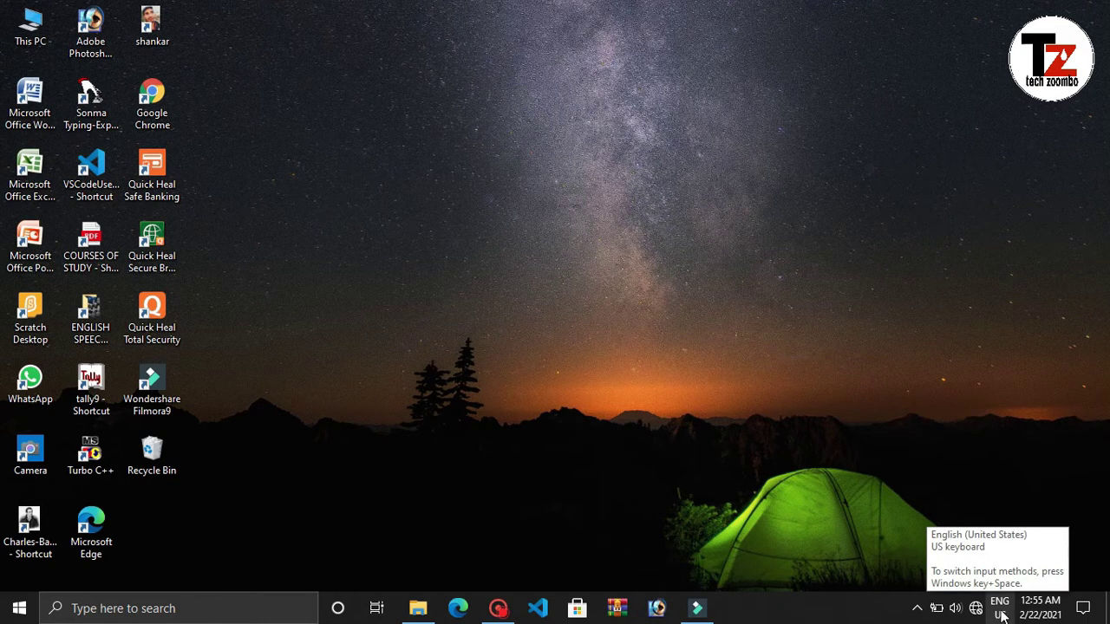
pyautogui.press('super+space')
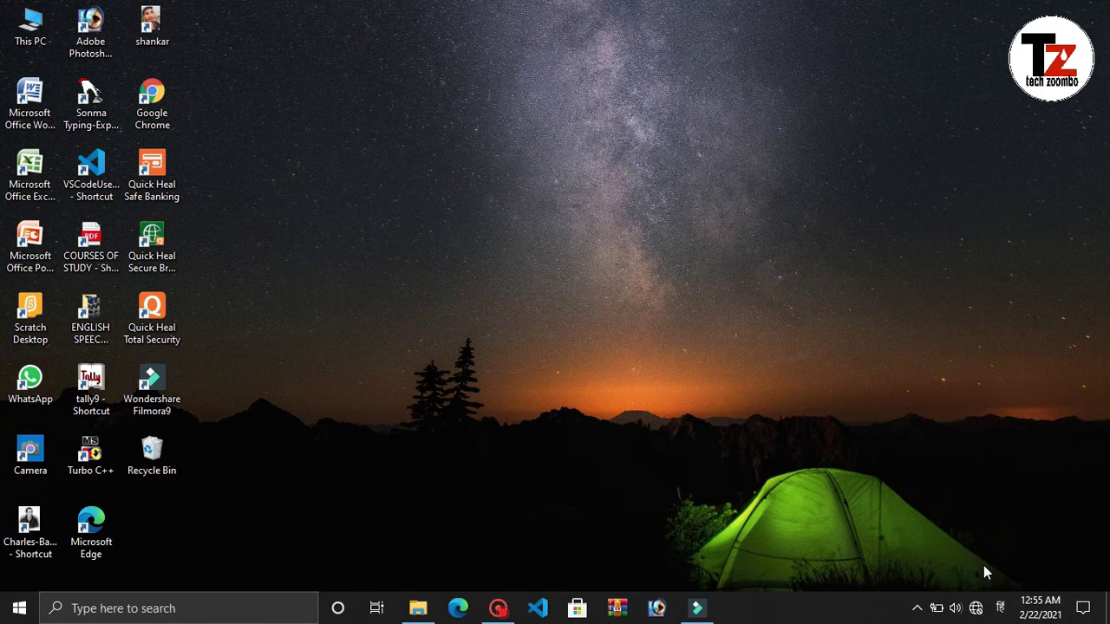
pyautogui.press('super+space')
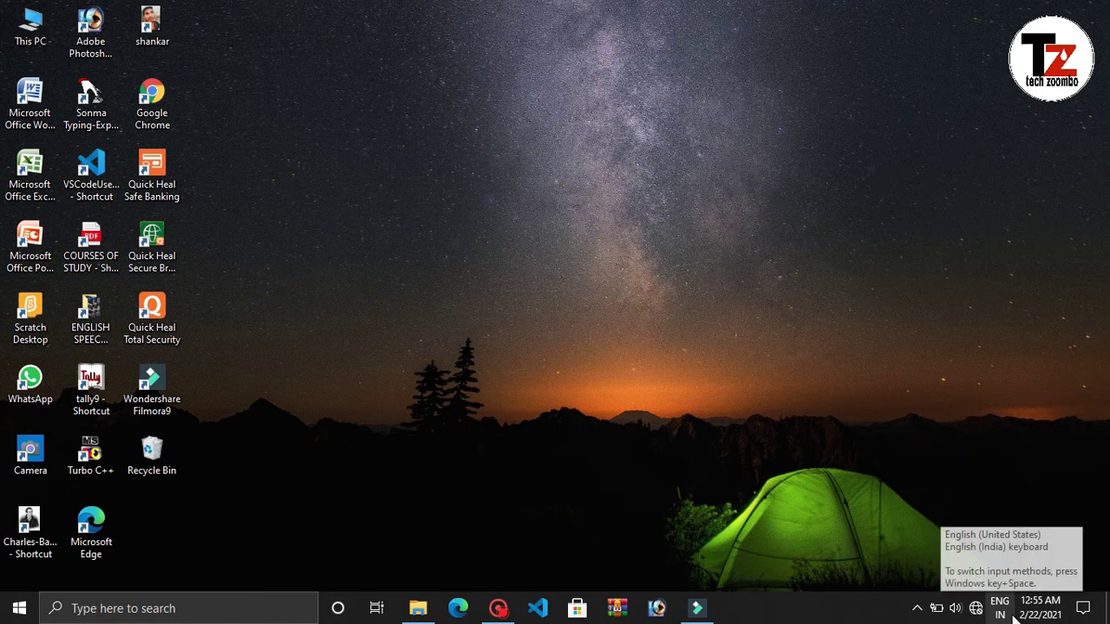
pyautogui.press('super+space')
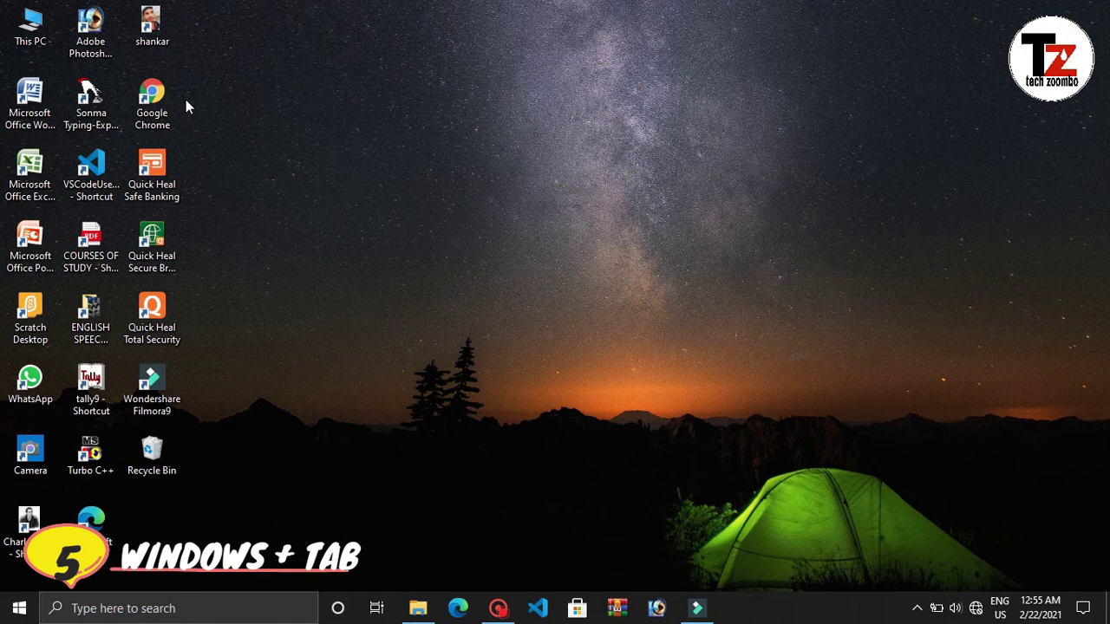
# Open Task View, look through the activity timeline back to February 12, and return to the desktop
pyautogui.press('super+Tab')
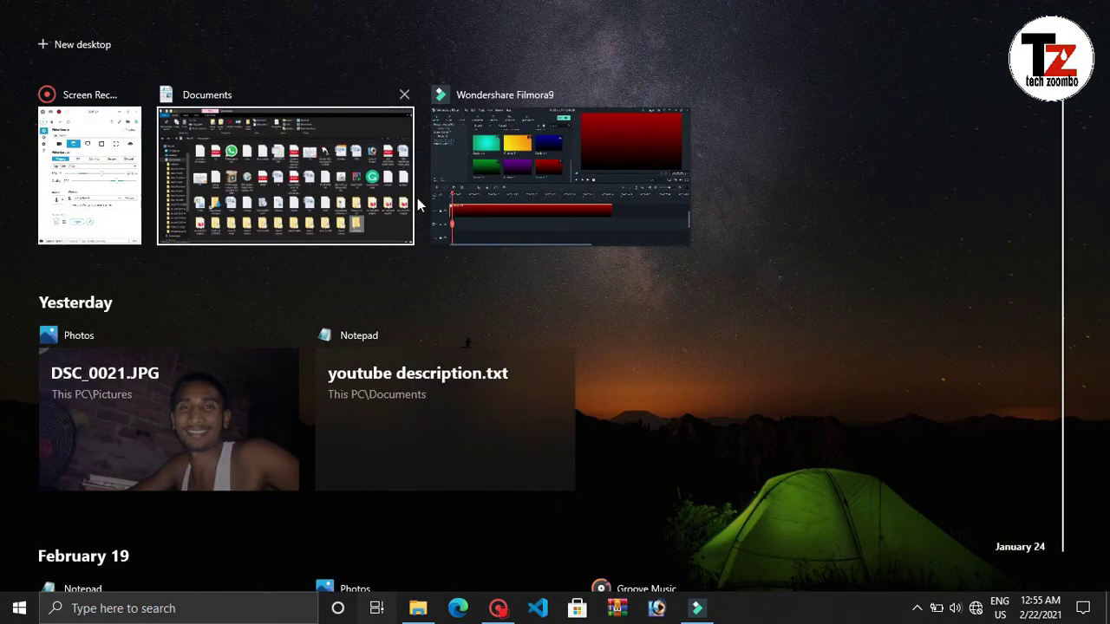
pyautogui.scroll(-6, 261, 216)
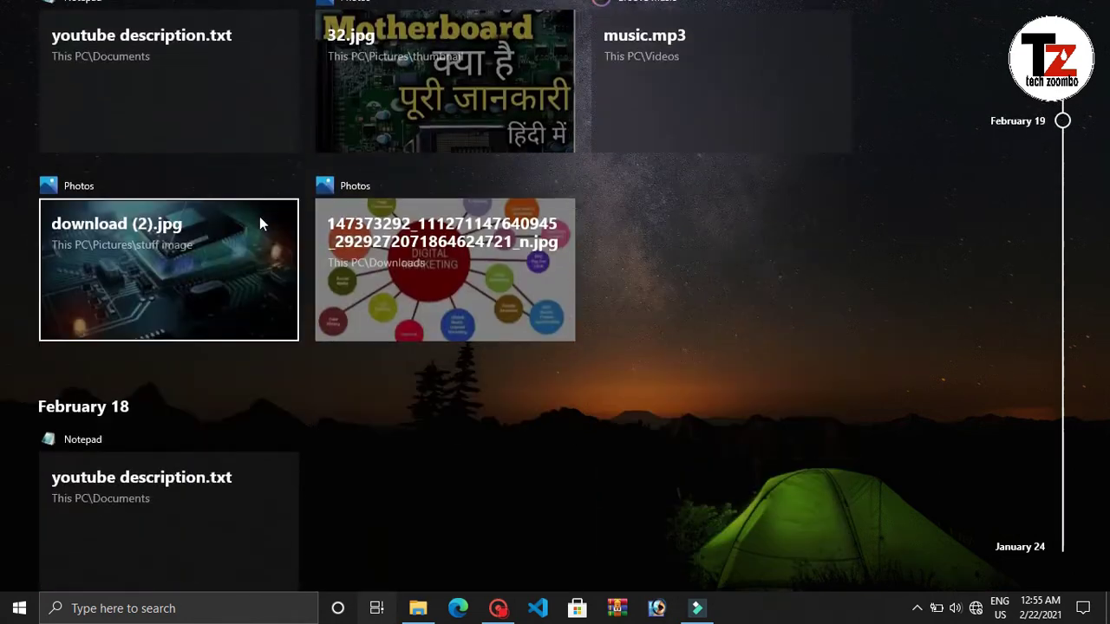
pyautogui.scroll(-10, 259, 221)
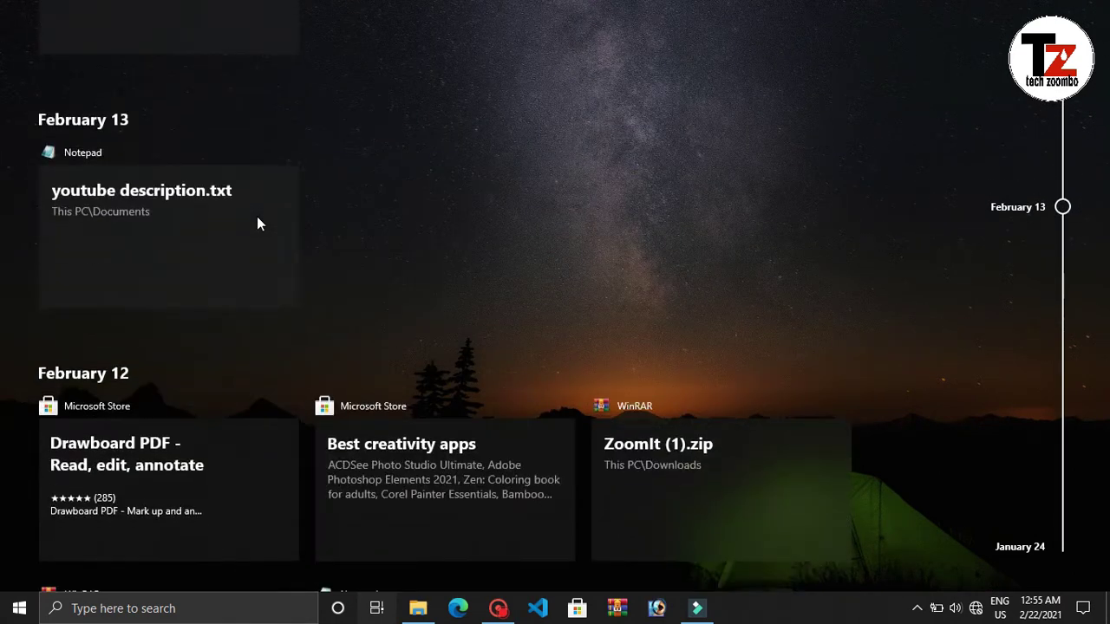
pyautogui.scroll(-4, 257, 224)
pyautogui.scroll(2, 129, 141)
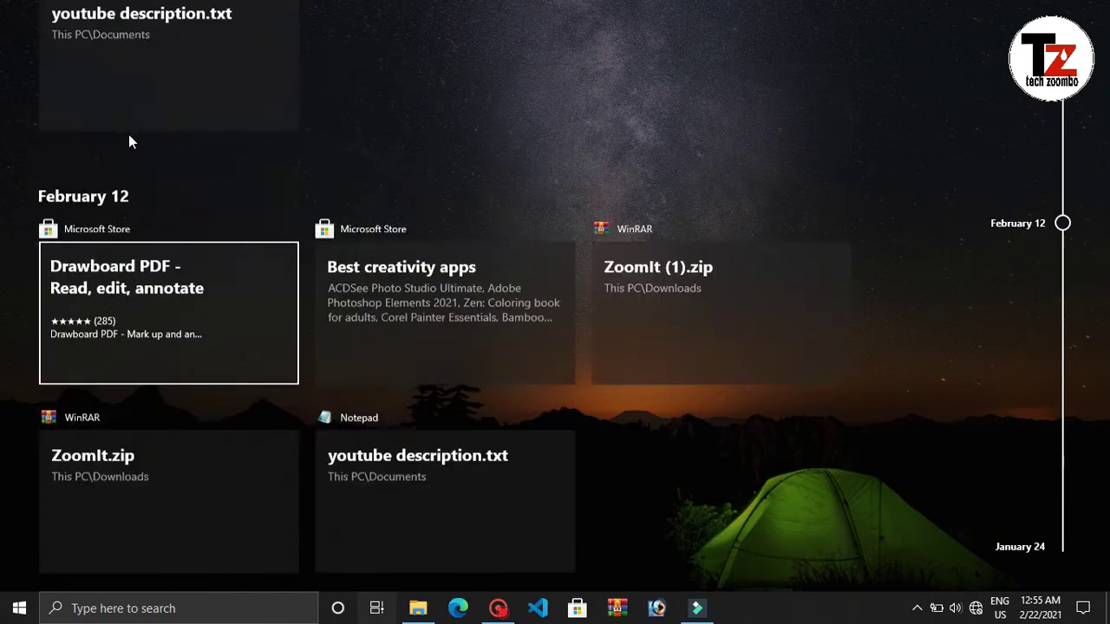
pyautogui.scroll(10, 130, 142)
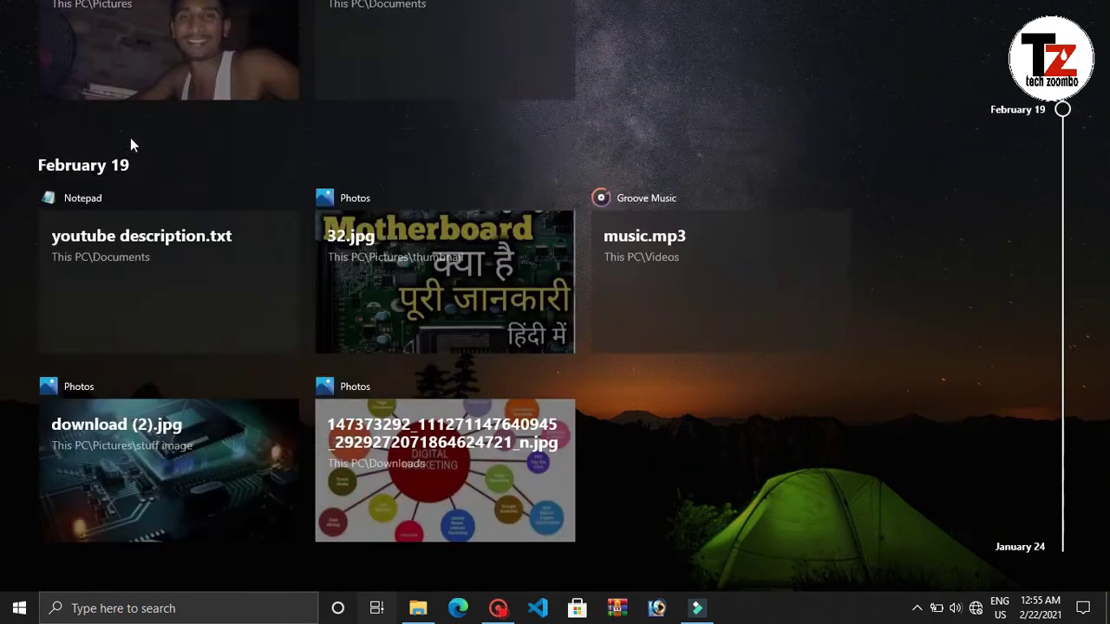
pyautogui.scroll(5, 130, 141)
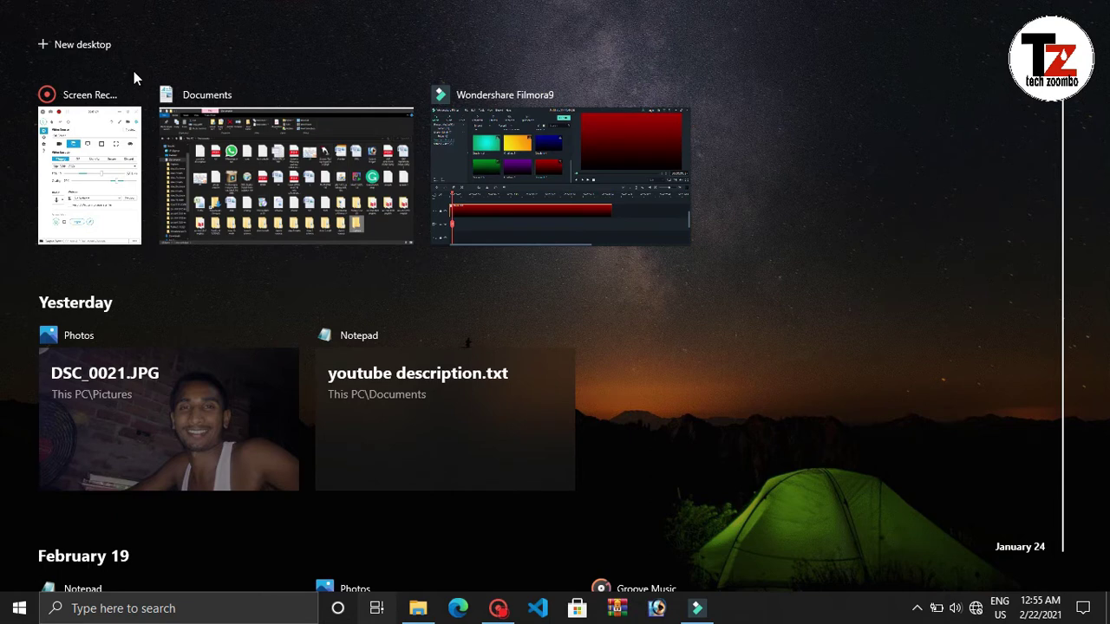
pyautogui.click(133, 71)
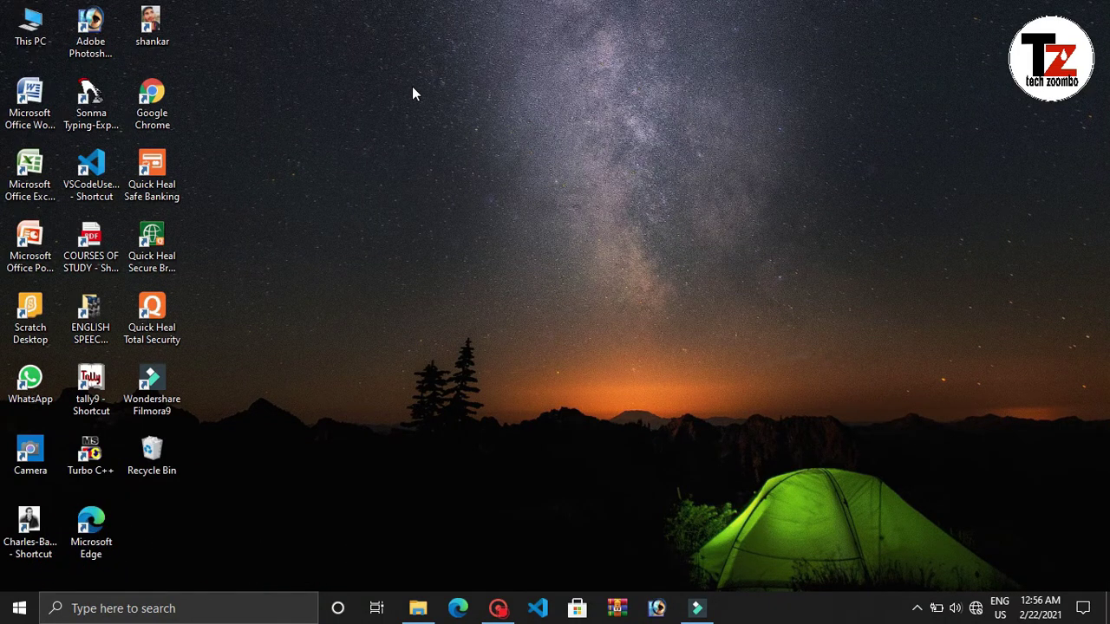
# Open the System window to view the computer's basic information, and minimize it
pyautogui.press('super+Pause')
pyautogui.press('super')
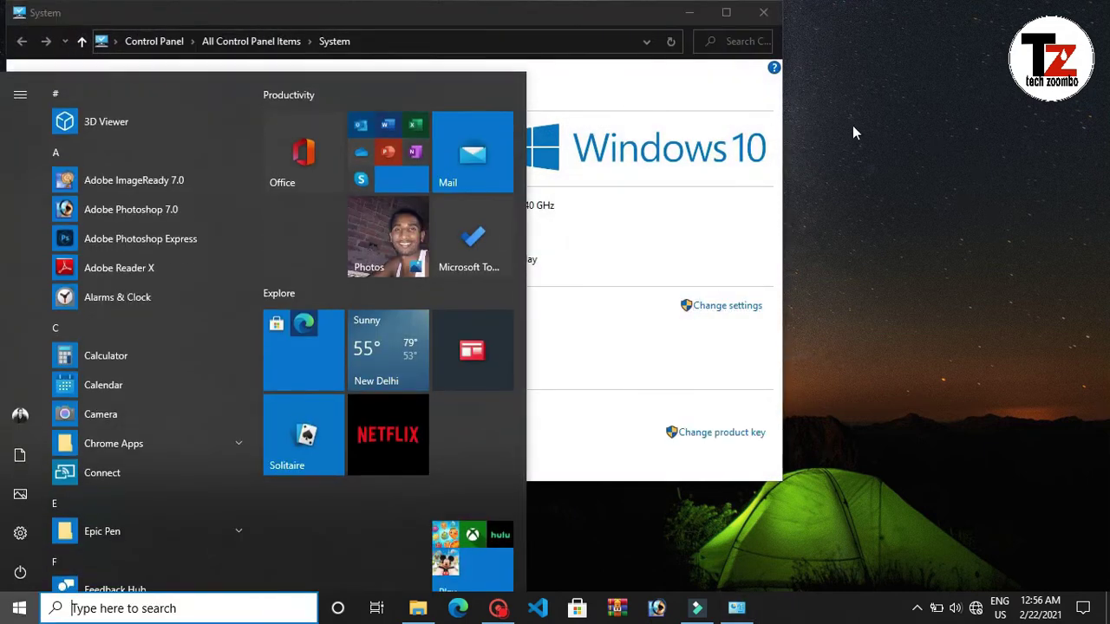
pyautogui.click(852, 125)
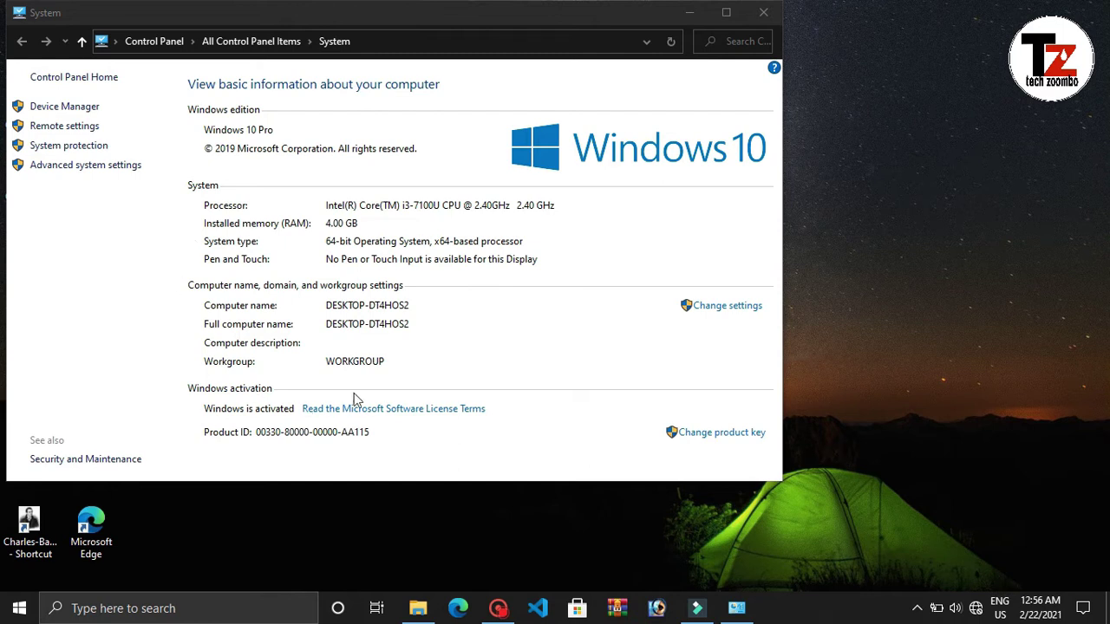
pyautogui.click(689, 13)
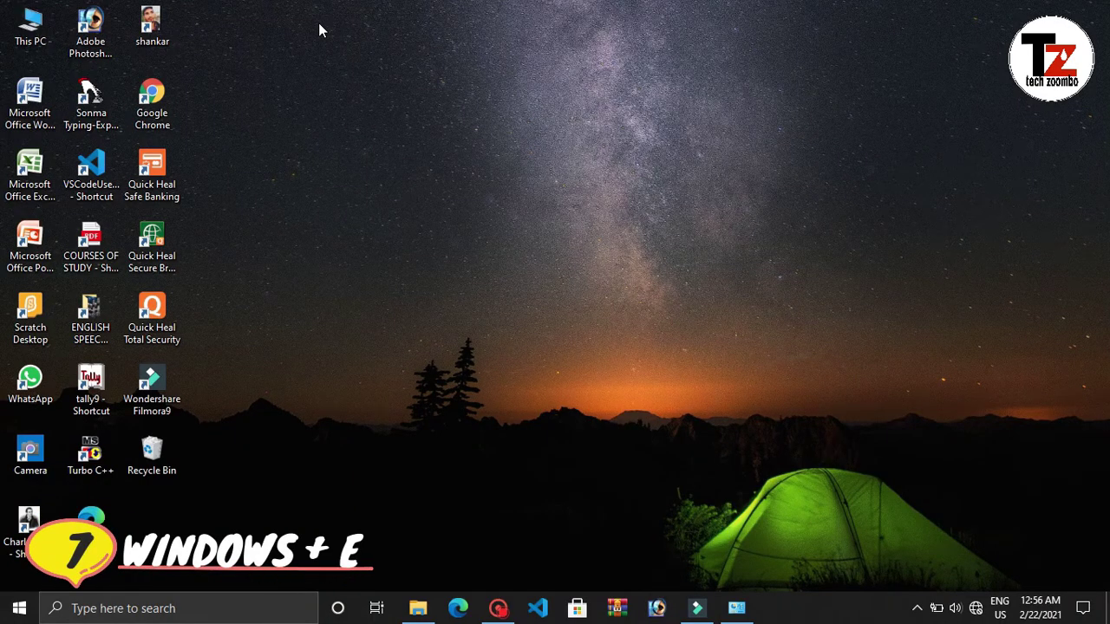
# Open a new File Explorer window, and close both it and the Documents window already running
pyautogui.press('super+e')
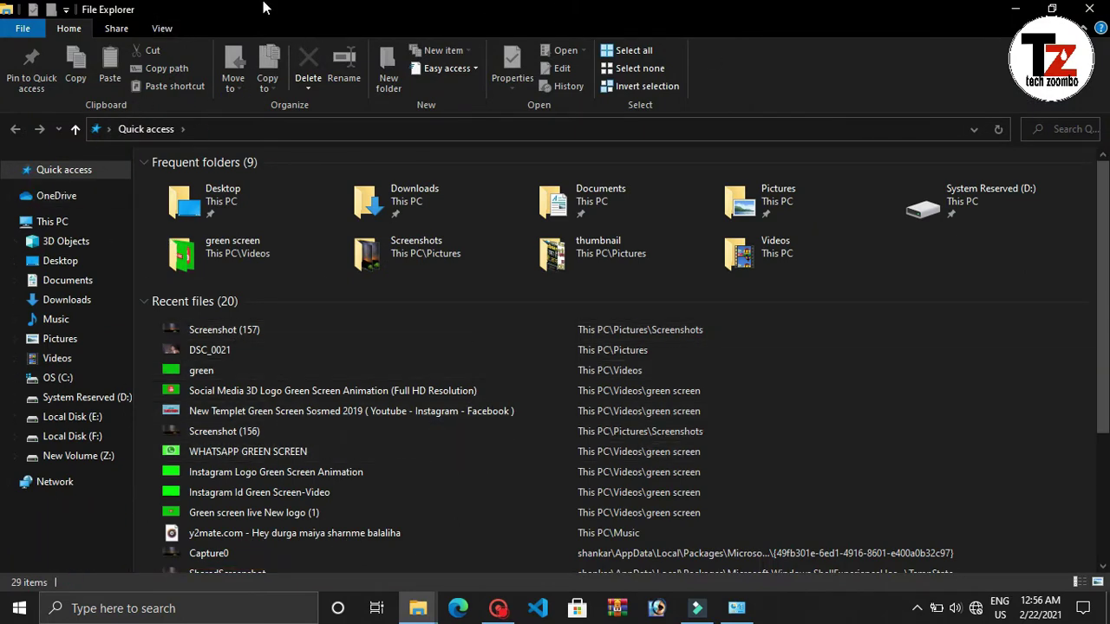
pyautogui.click(1088, 9)
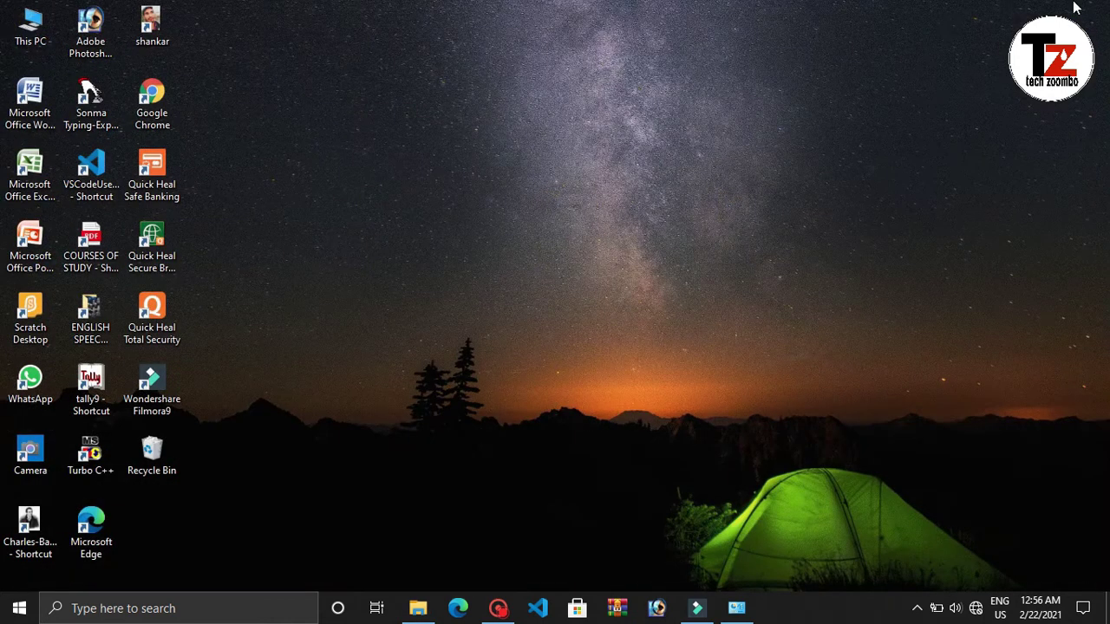
pyautogui.moveTo(418, 607)
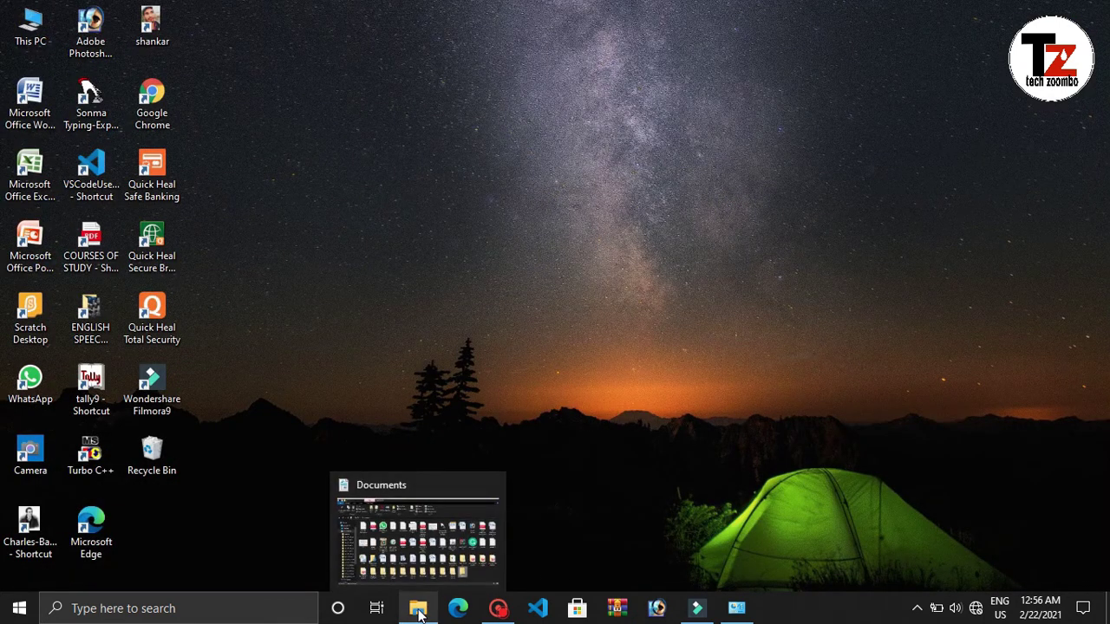
pyautogui.click(490, 485)
# Refresh the desktop, and open a maximized File Explorer window at Quick access
pyautogui.rightClick(359, 83)
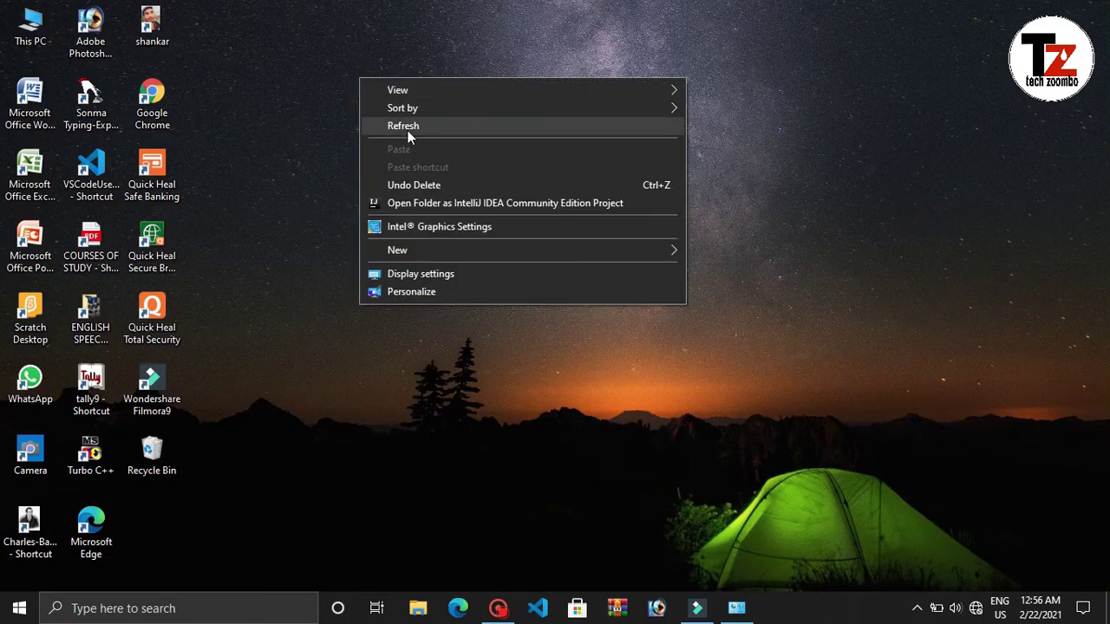
pyautogui.click(382, 127)
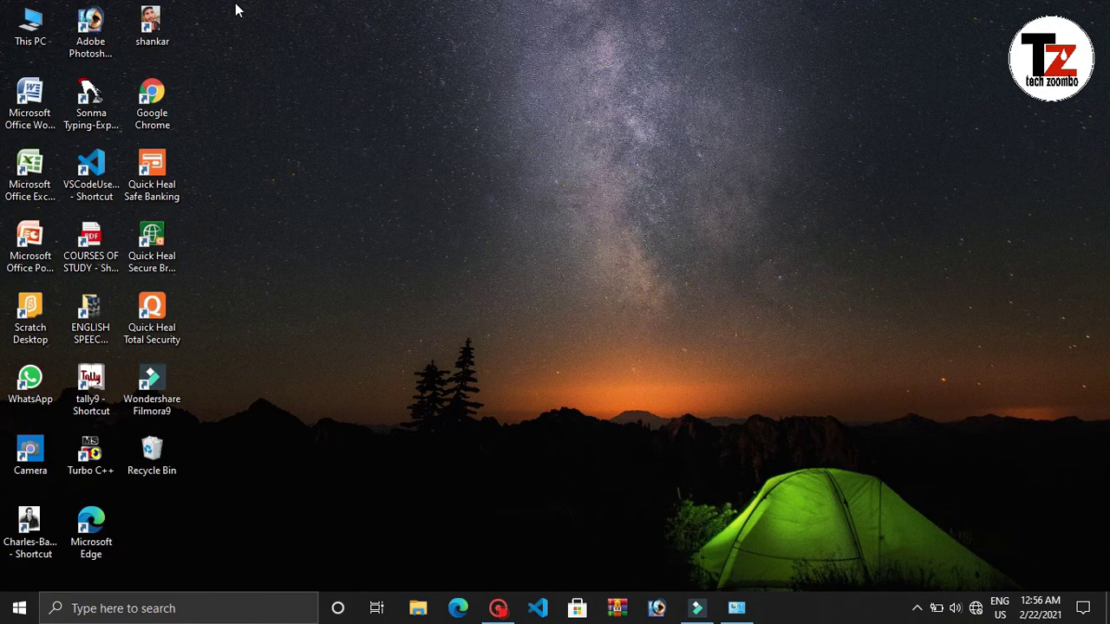
pyautogui.press('super+e')
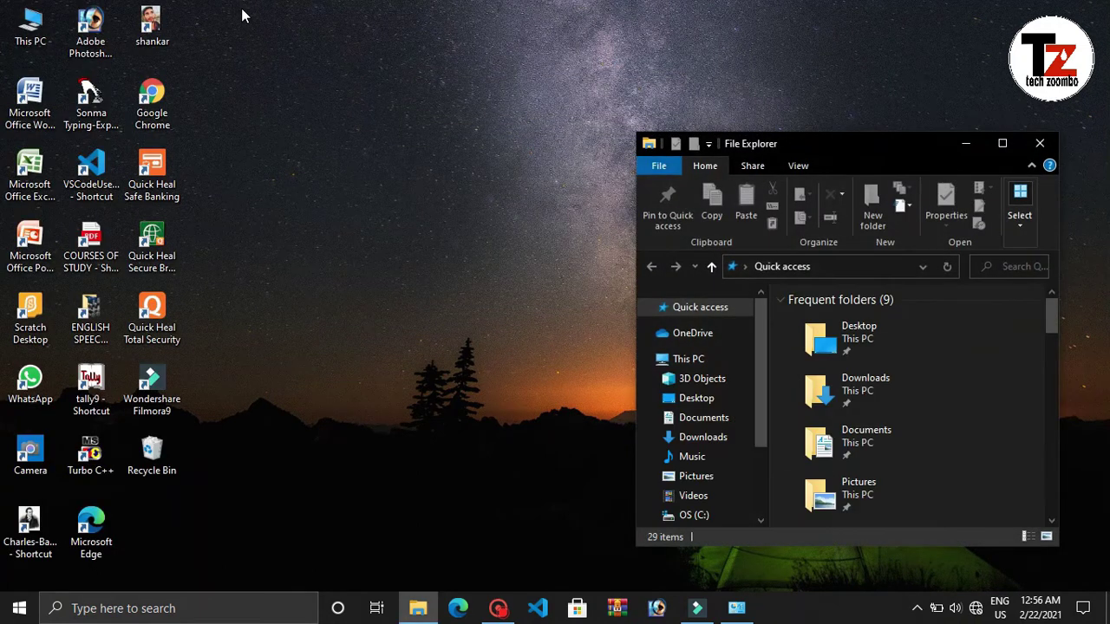
pyautogui.click(1002, 144)
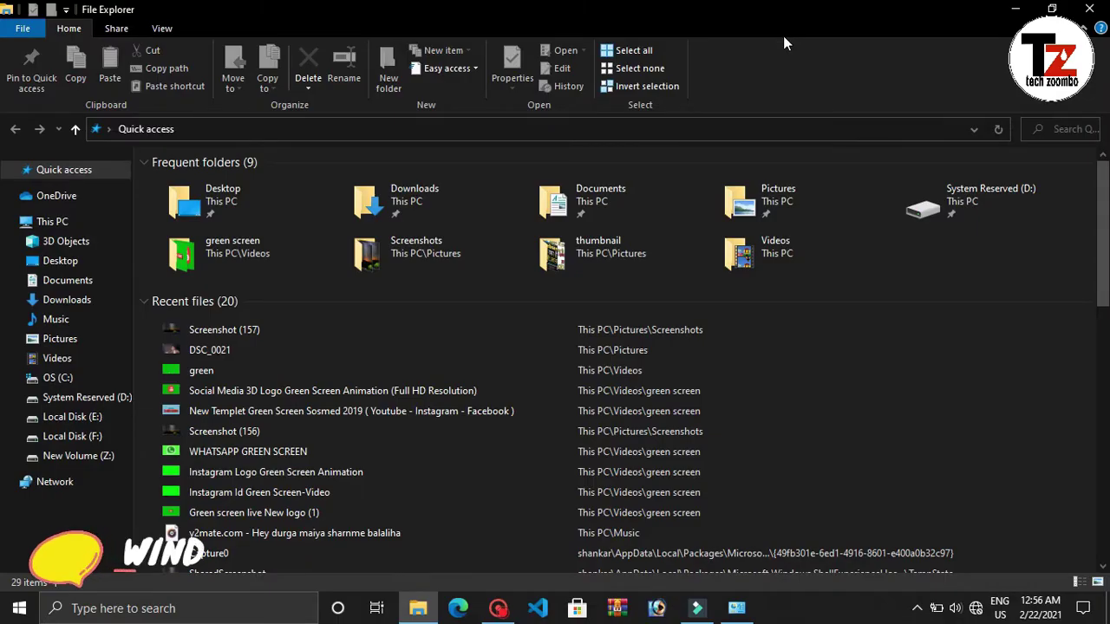
# Minimize all open windows to reveal the desktop, and restore the minimized windows
pyautogui.press('super+m')
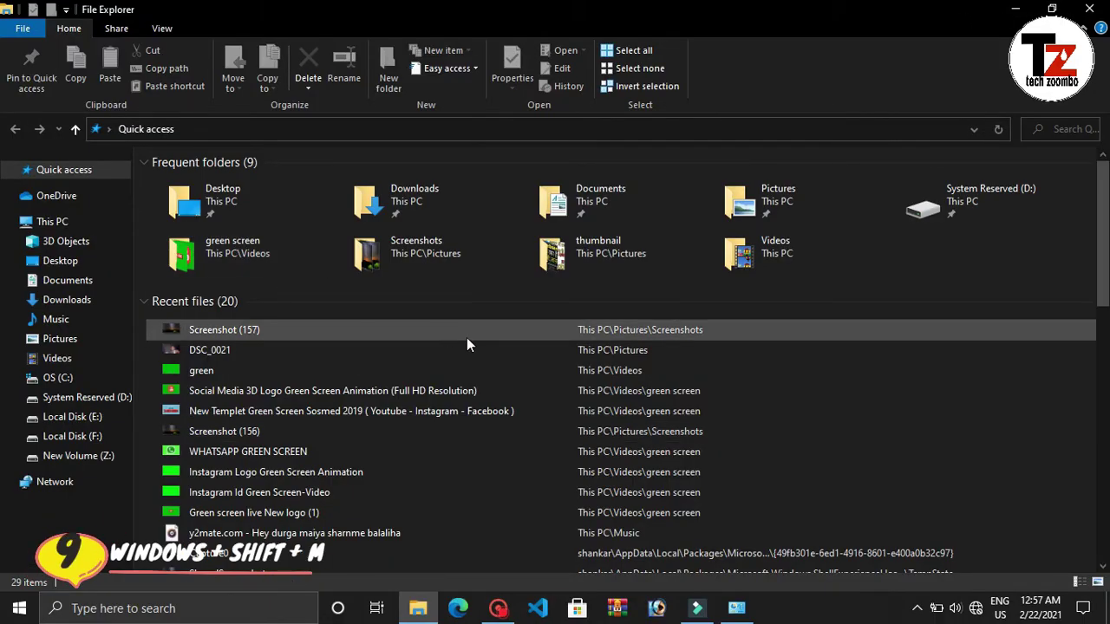
pyautogui.press('super+m')
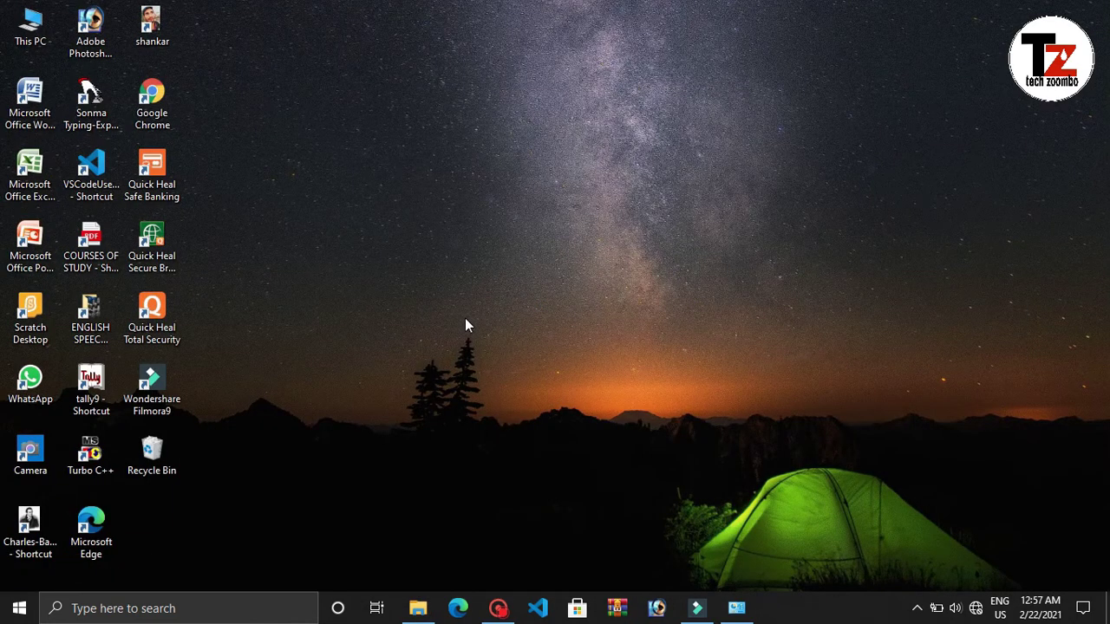
pyautogui.press('super+shift+m')
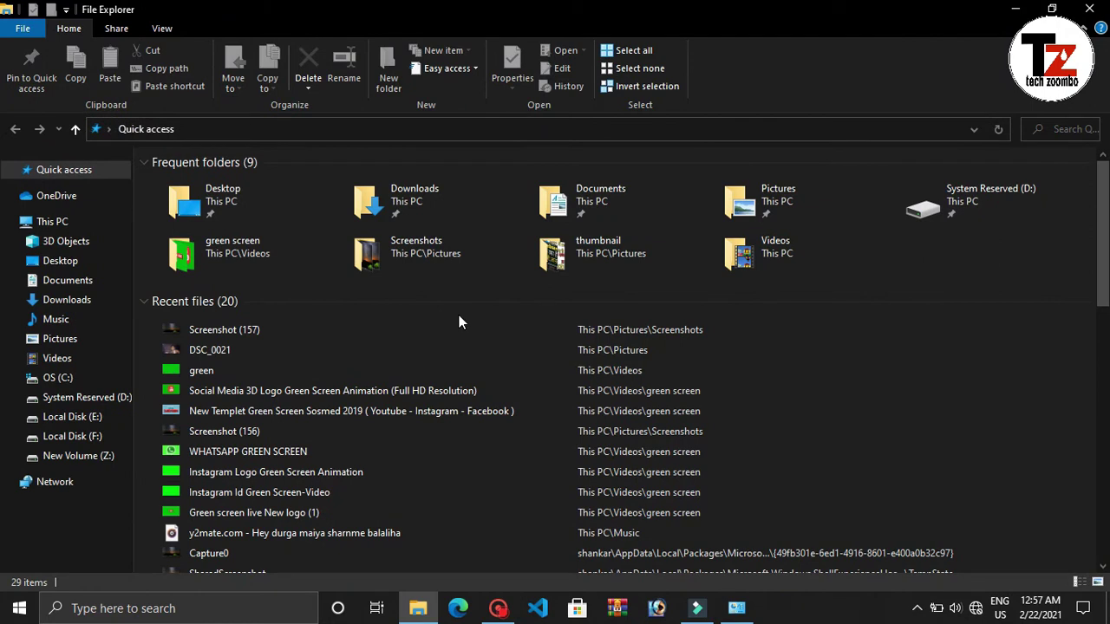
# Show the desktop in place of the File Explorer window, and refresh it
pyautogui.press('super+d')
pyautogui.rightClick(367, 6)
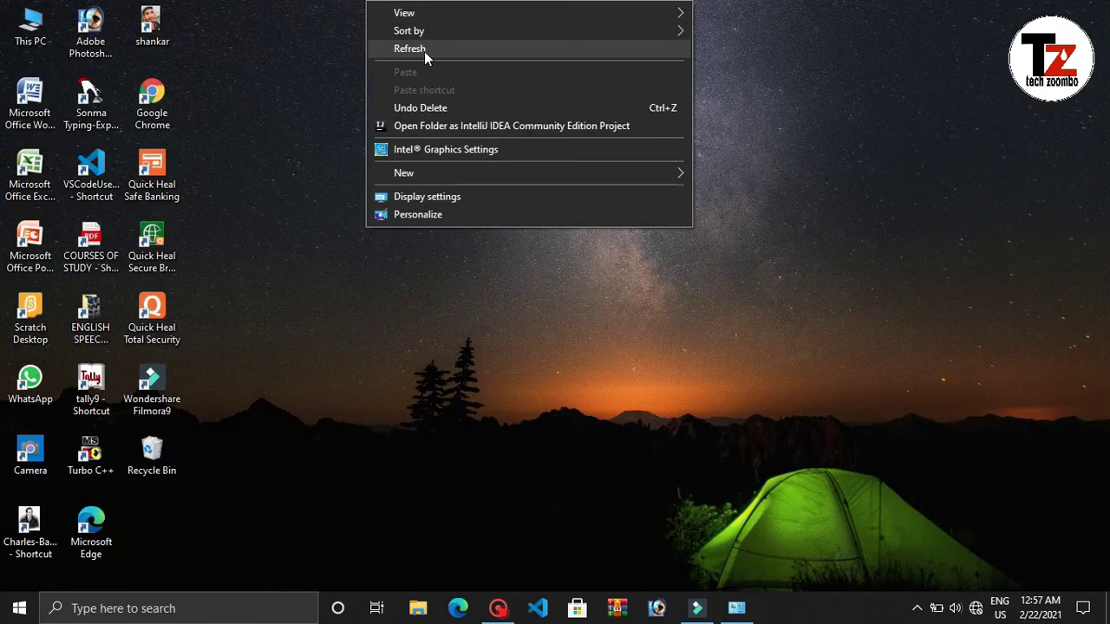
pyautogui.click(424, 49)
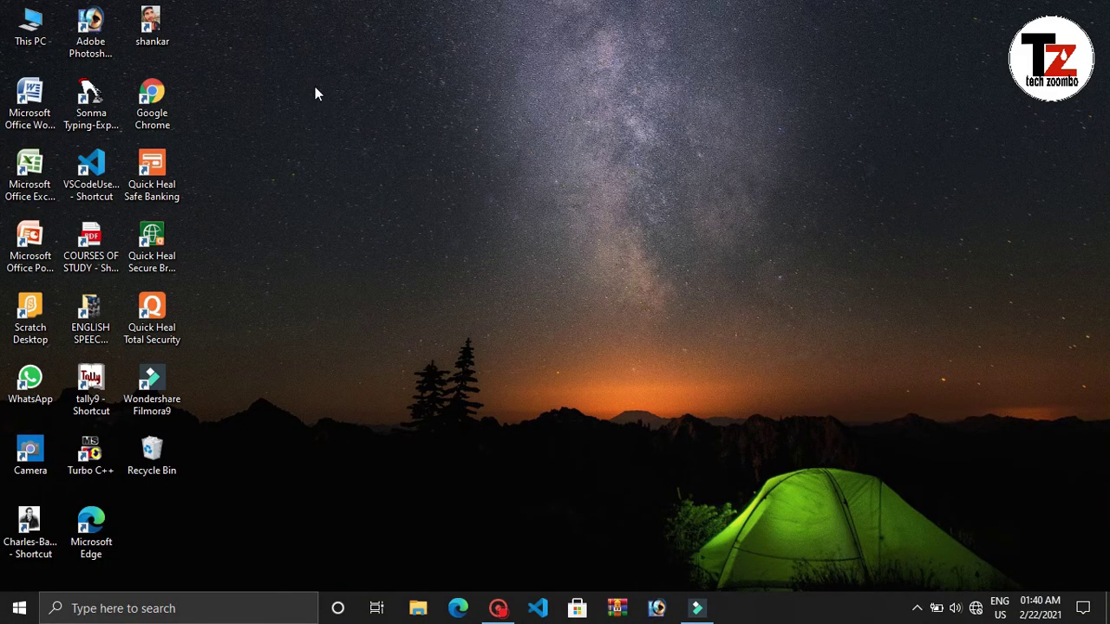
# Open the Windows search pane to view its top apps and recent activities, and dismiss it
pyautogui.press('super+q')
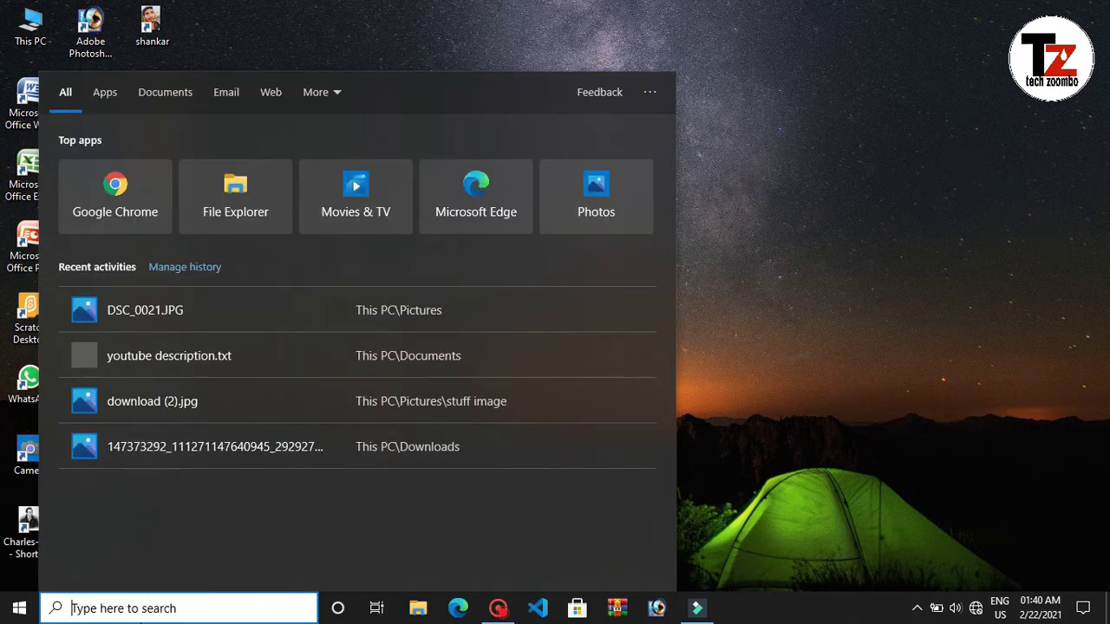
pyautogui.click(691, 260)
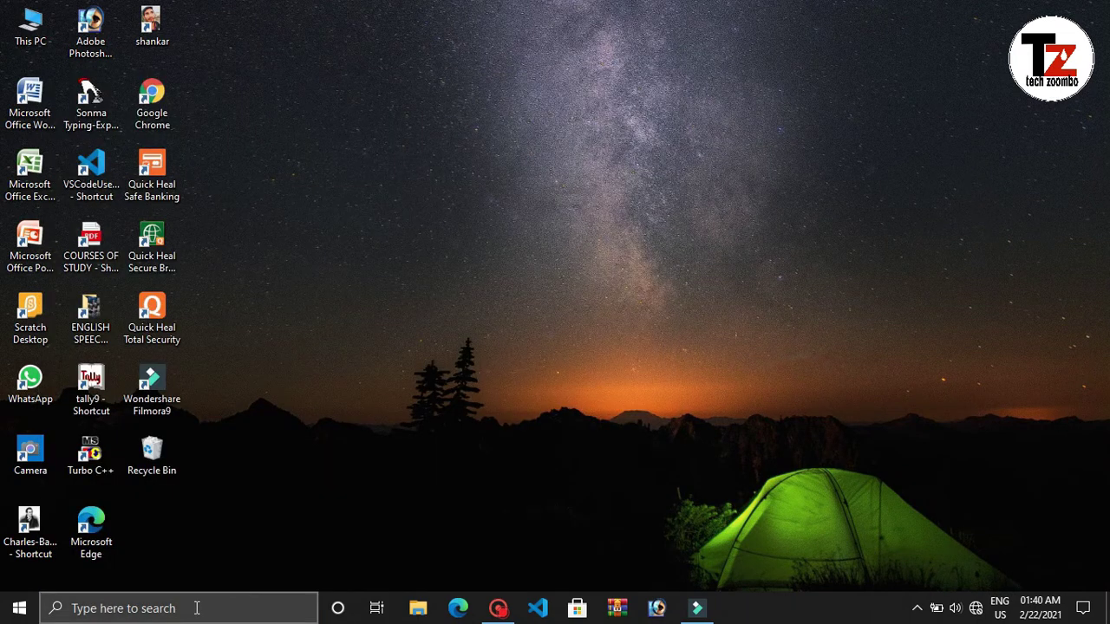
pyautogui.press('super+q')
pyautogui.click(746, 216)
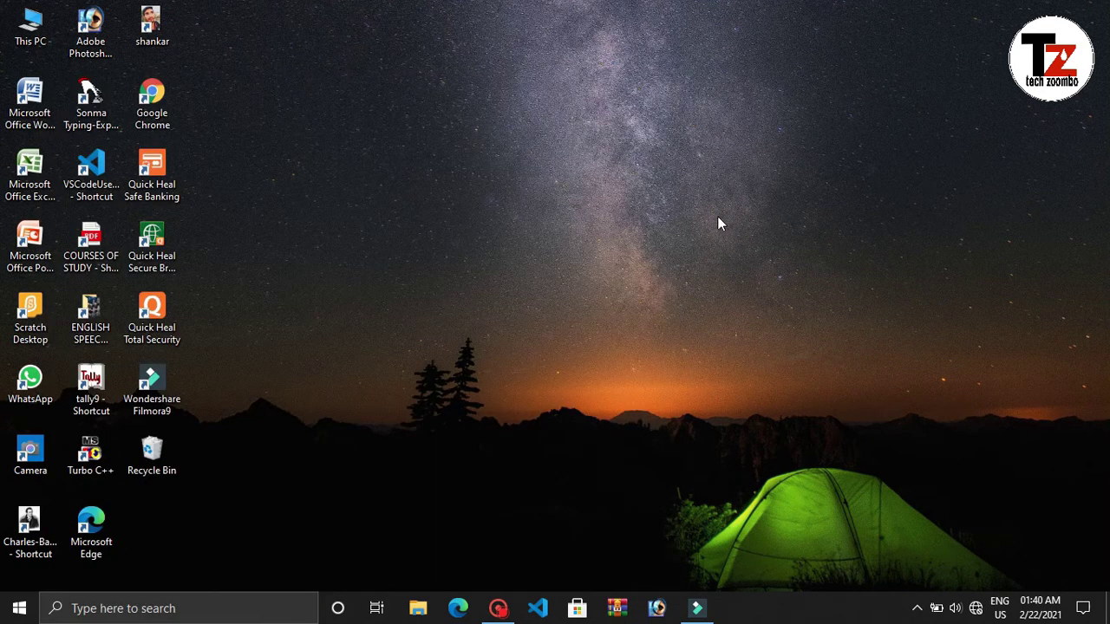
# Search Windows for SHG, replace the query with NOTA, and dismiss the search pane
pyautogui.press('super+q')
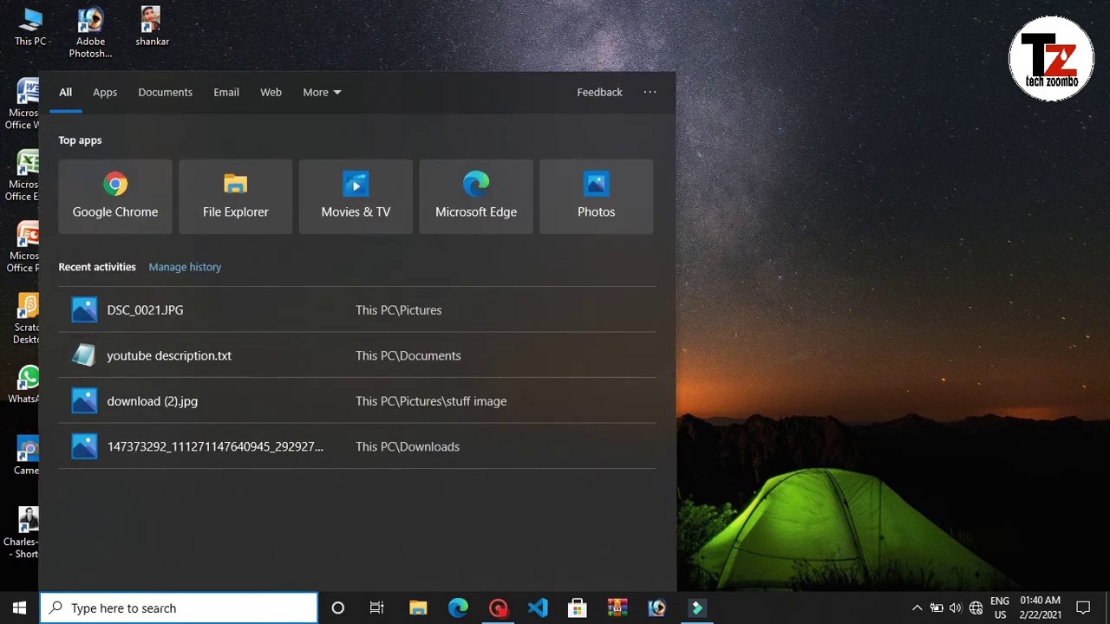
pyautogui.write('SHG')
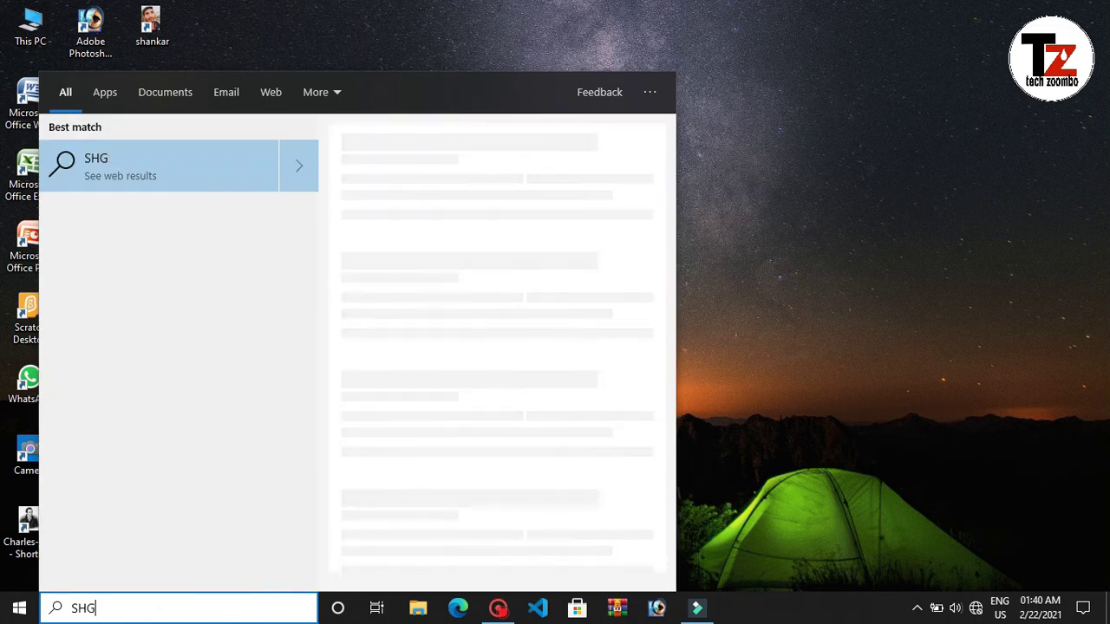
pyautogui.press('BackSpace')
pyautogui.press('BackSpace')
pyautogui.press('BackSpace')
pyautogui.write('NO')
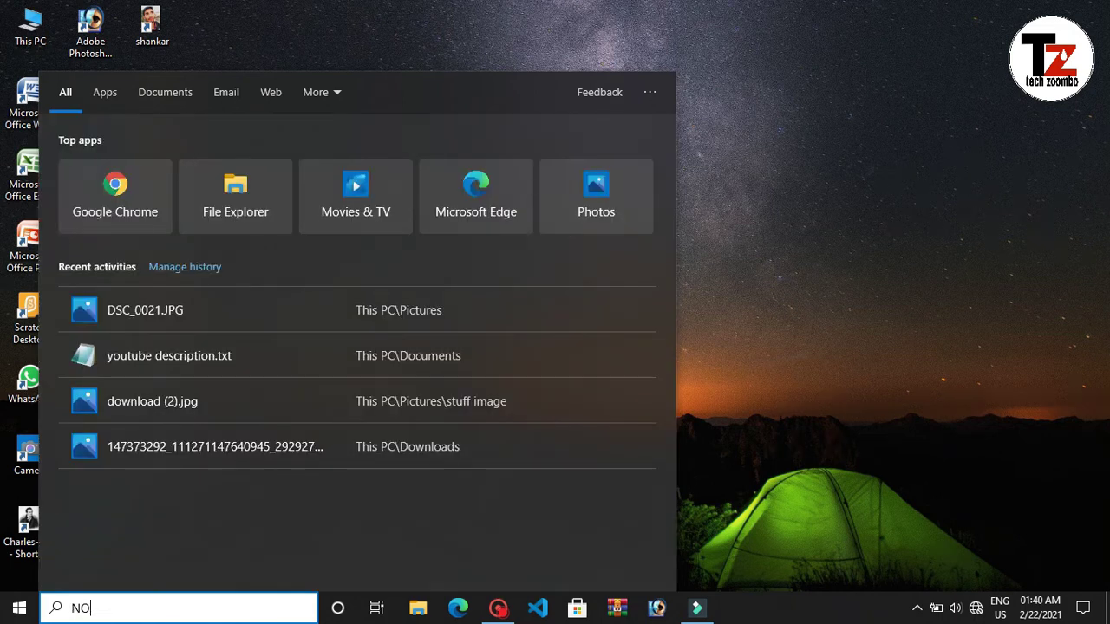
pyautogui.write('TA')
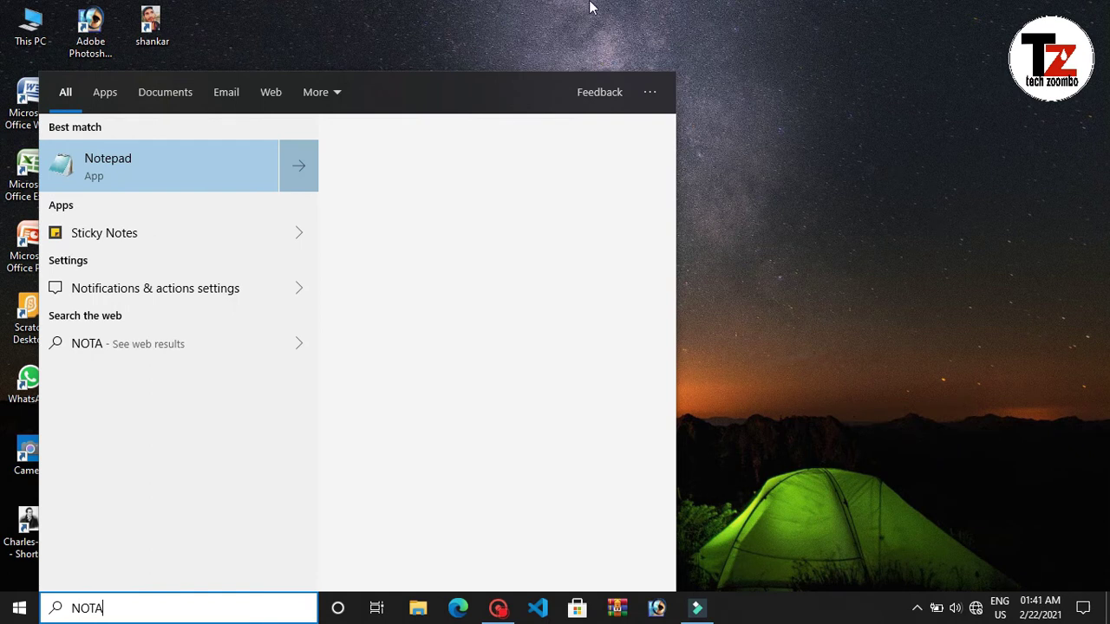
pyautogui.click(589, 7)
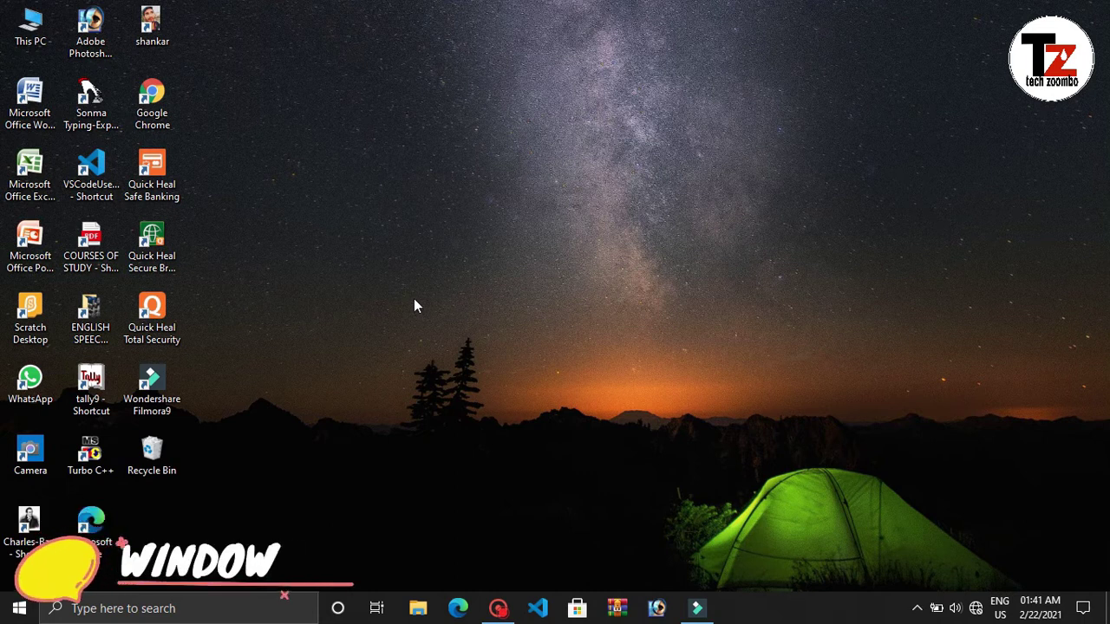
pyautogui.click(235, 607)
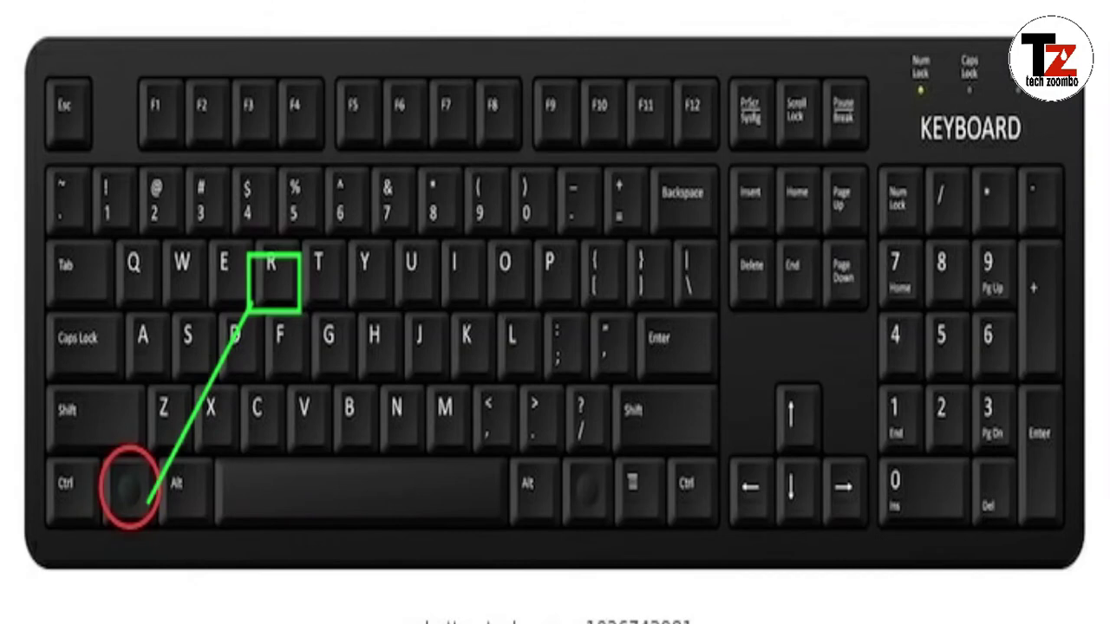
# Open the Run dialog, and close it without running anything
pyautogui.press('super+r')
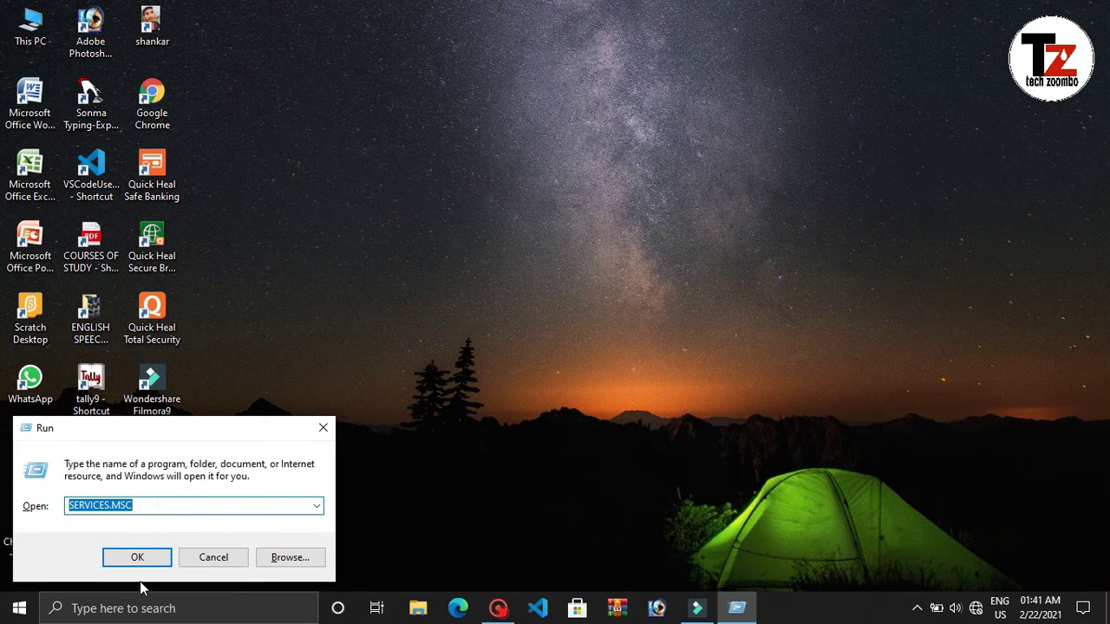
pyautogui.click(413, 283)
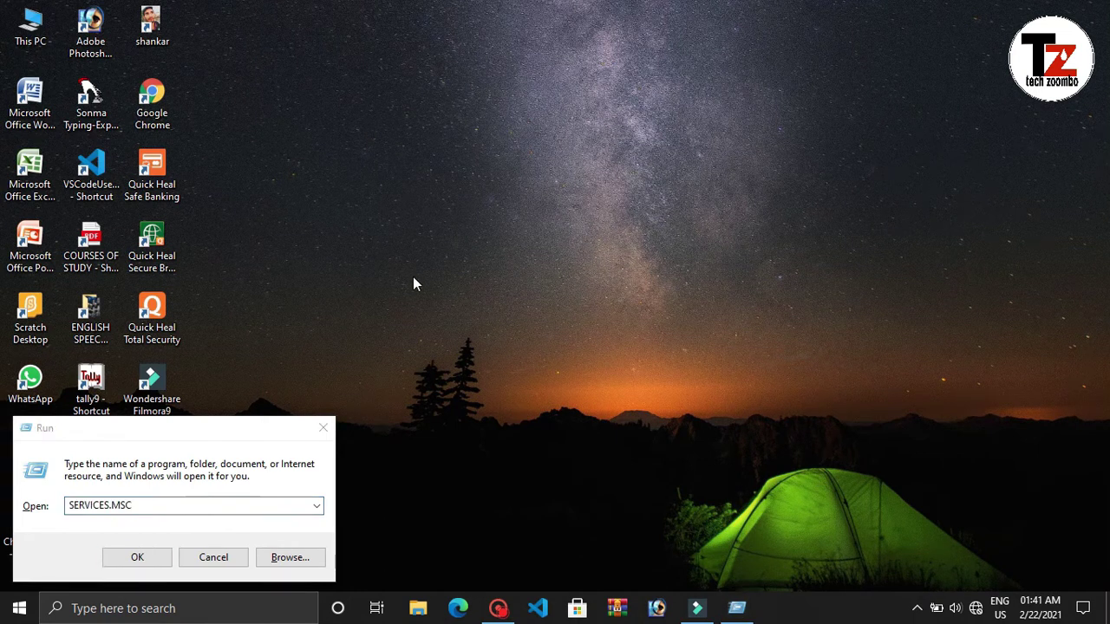
pyautogui.click(325, 430)
pyautogui.click(325, 431)
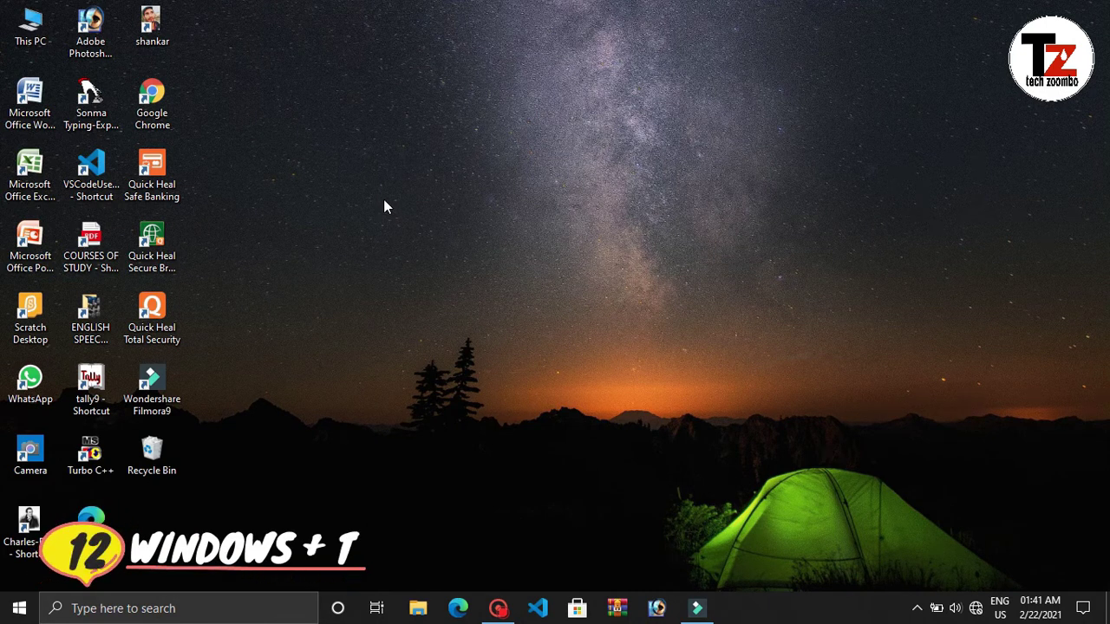
# Cycle the focus repeatedly through the taskbar apps without opening any of them
pyautogui.press('super+t')
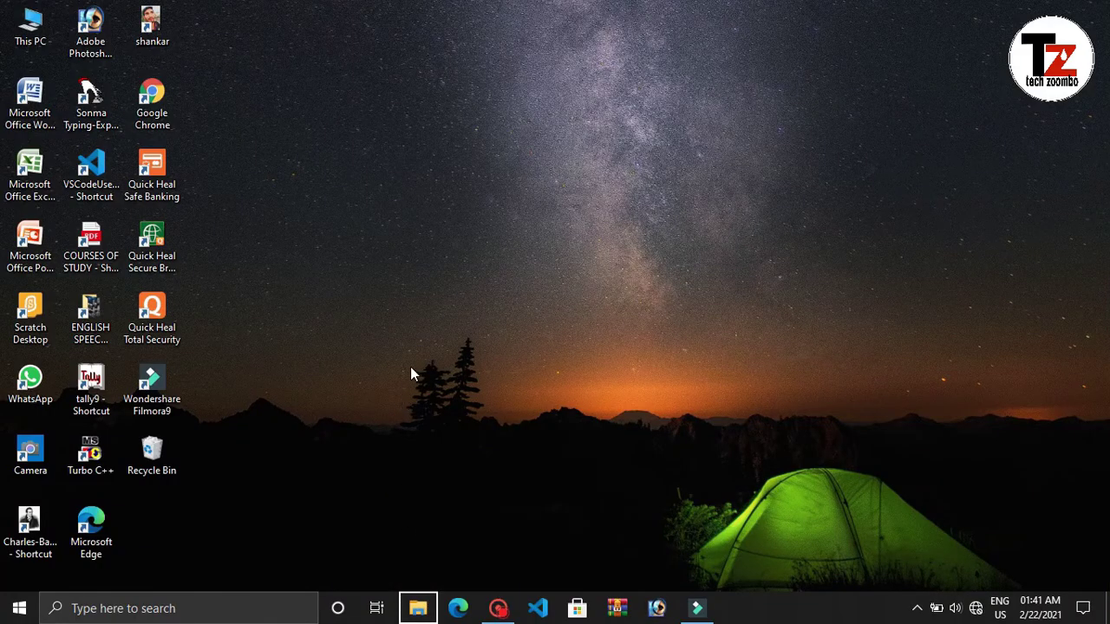
pyautogui.press('super+t')
pyautogui.press('super+t')
pyautogui.press('super+t')
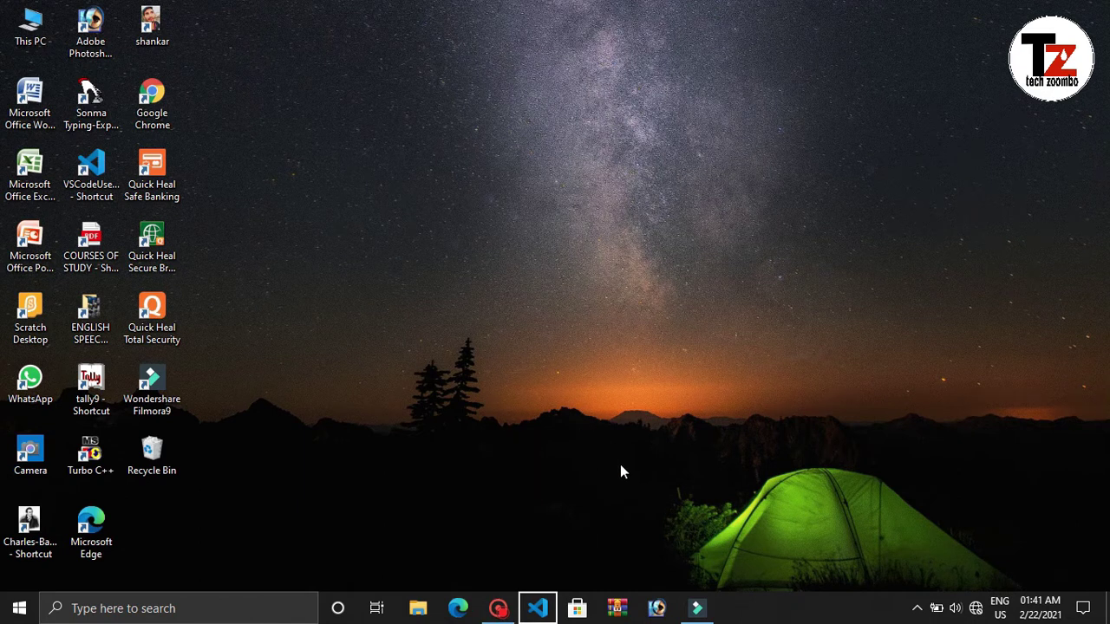
pyautogui.press('super+t')
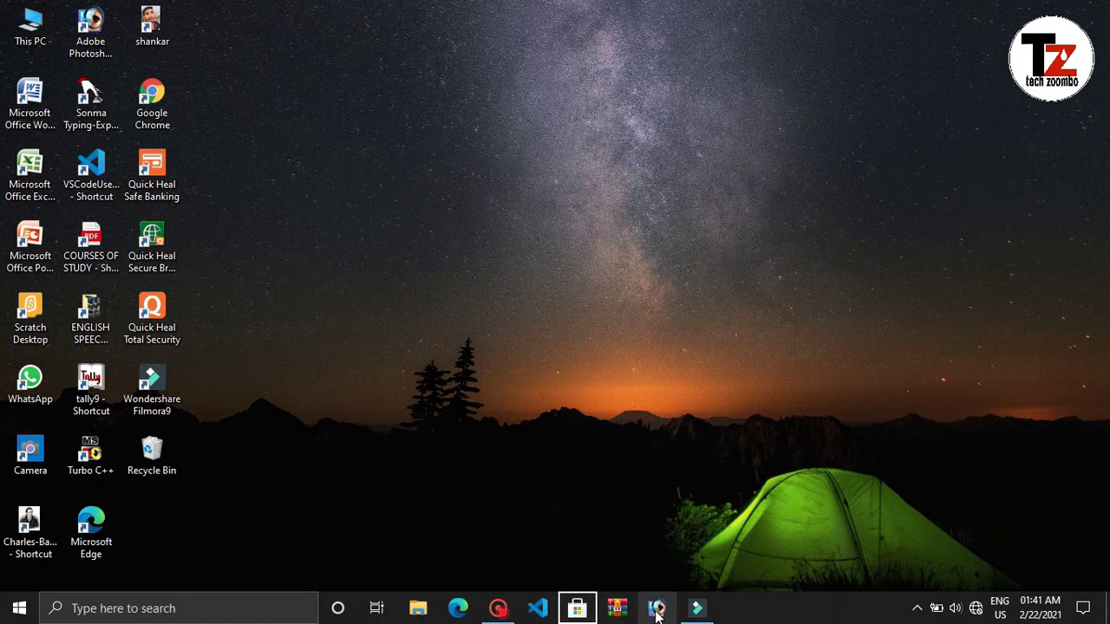
pyautogui.press('super+t')
pyautogui.press('super+t')
pyautogui.press('super+t')
pyautogui.press('super+t')
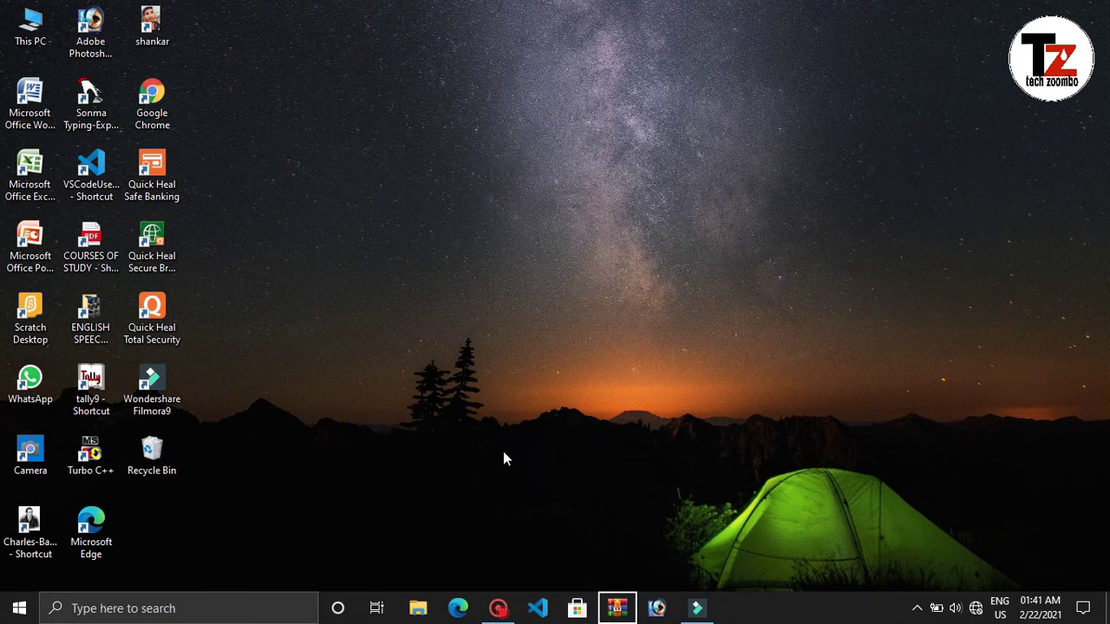
pyautogui.press('super+t')
pyautogui.press('super+t')
pyautogui.press('super+t')
pyautogui.press('super+t')
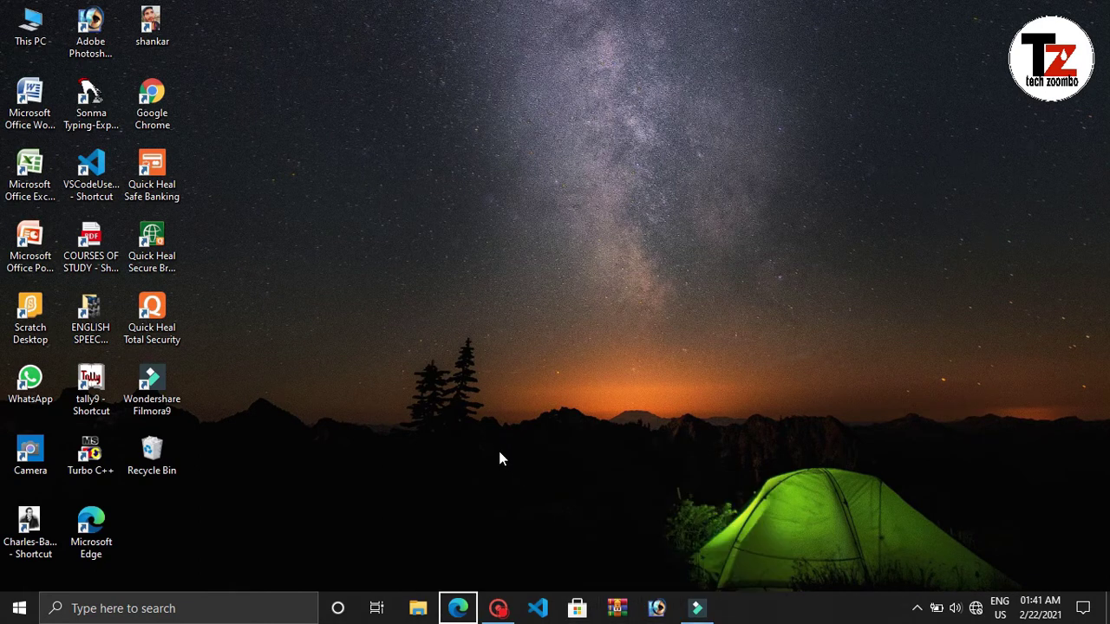
pyautogui.press('super+t')
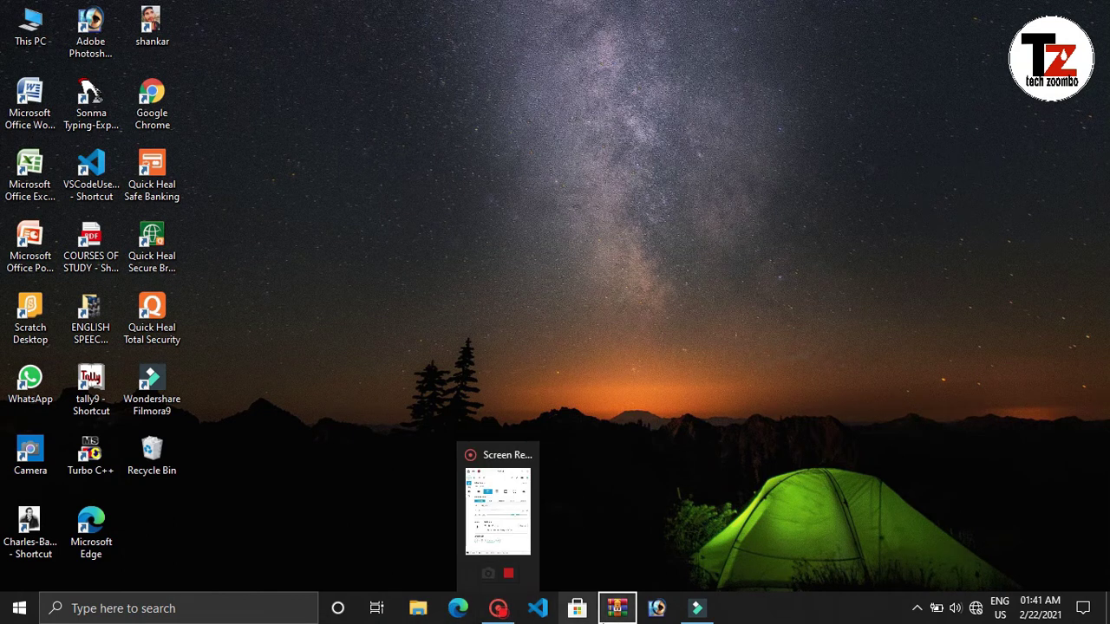
pyautogui.press('super+t')
pyautogui.press('super+t')
pyautogui.press('super+t')
pyautogui.press('super+t')
pyautogui.press('super+t')
pyautogui.press('super+t')
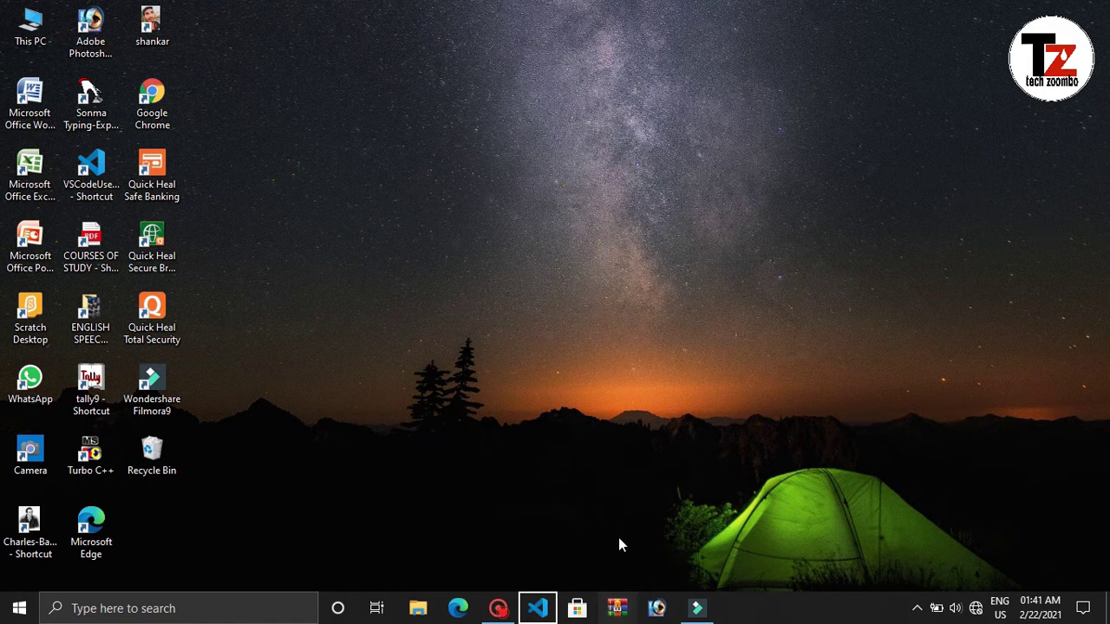
pyautogui.press('super+t')
pyautogui.press('super+t')
pyautogui.press('super+t')
pyautogui.press('super+t')
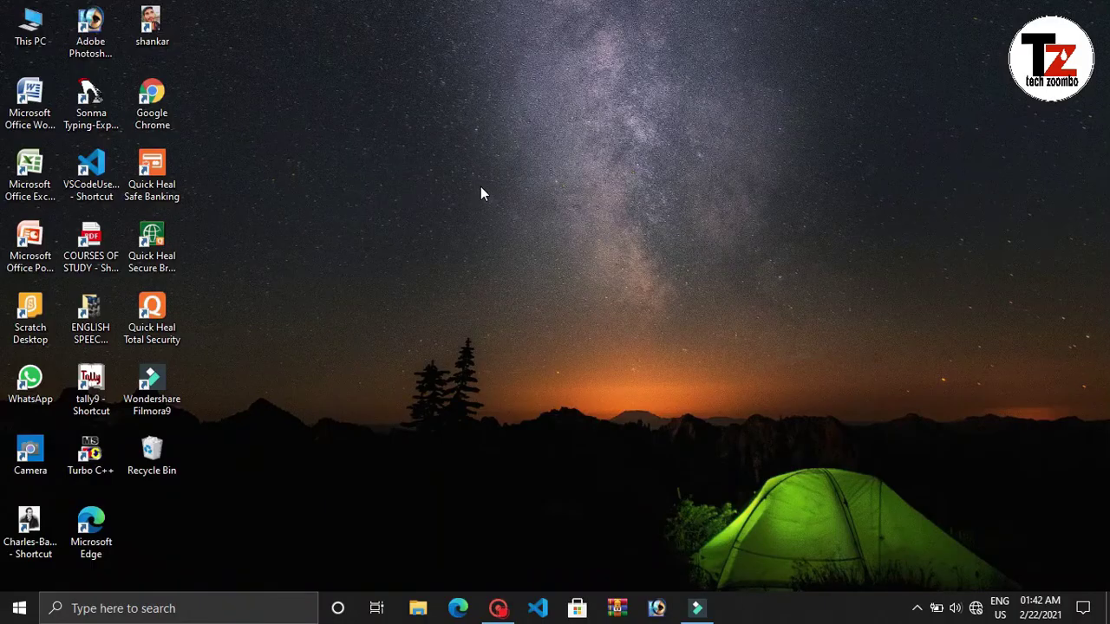
# Show the Ease of Access Display settings twice, closing the Settings window each time
pyautogui.press('super+u')
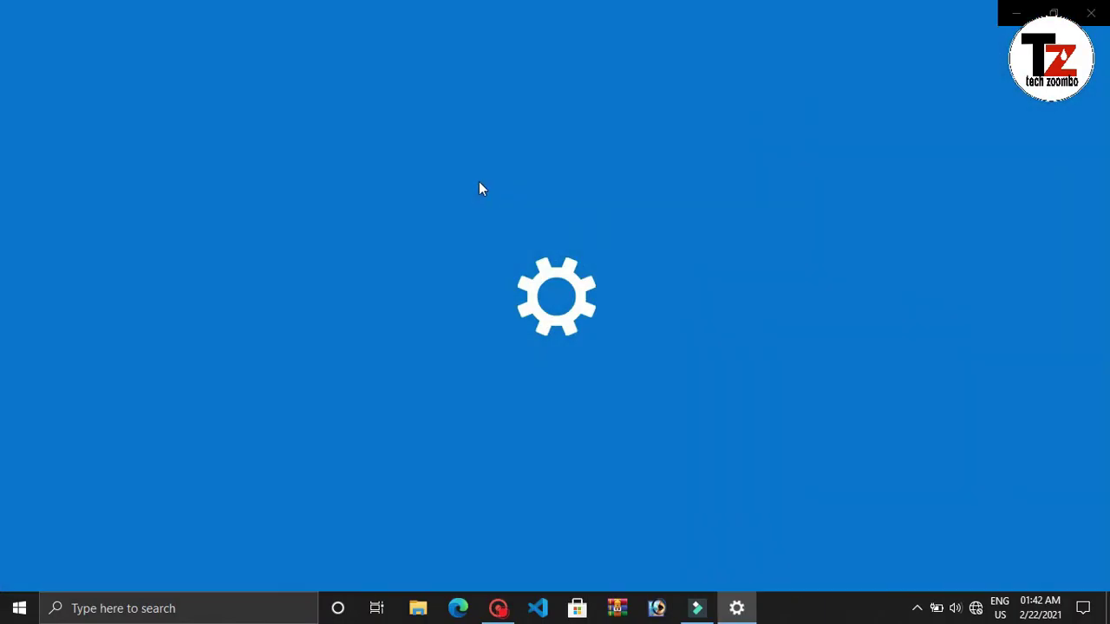
pyautogui.press('super')
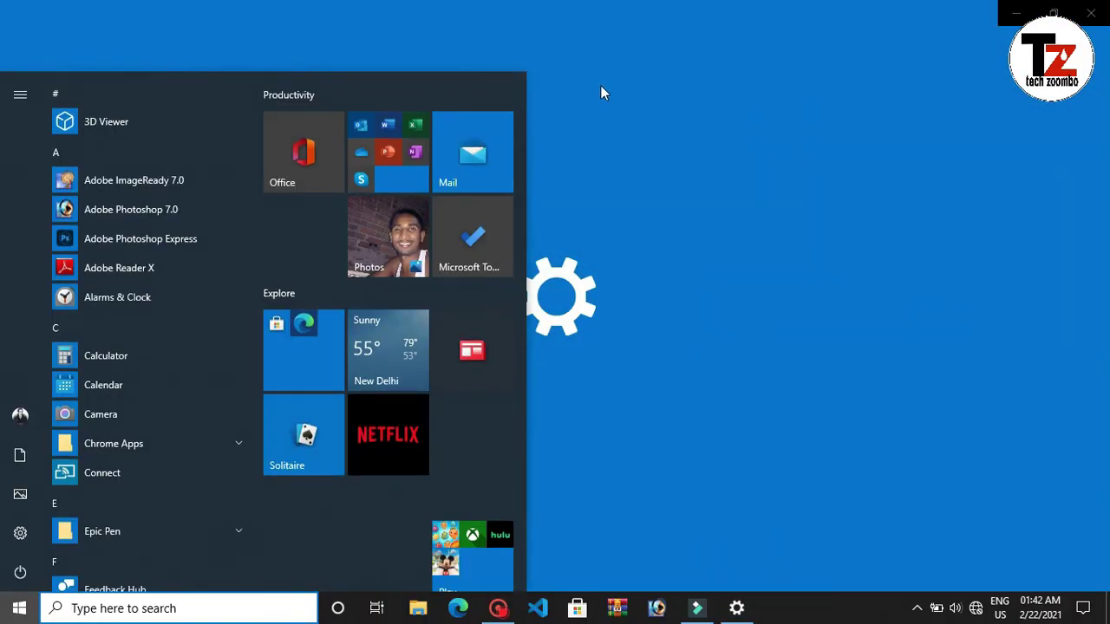
pyautogui.click(604, 84)
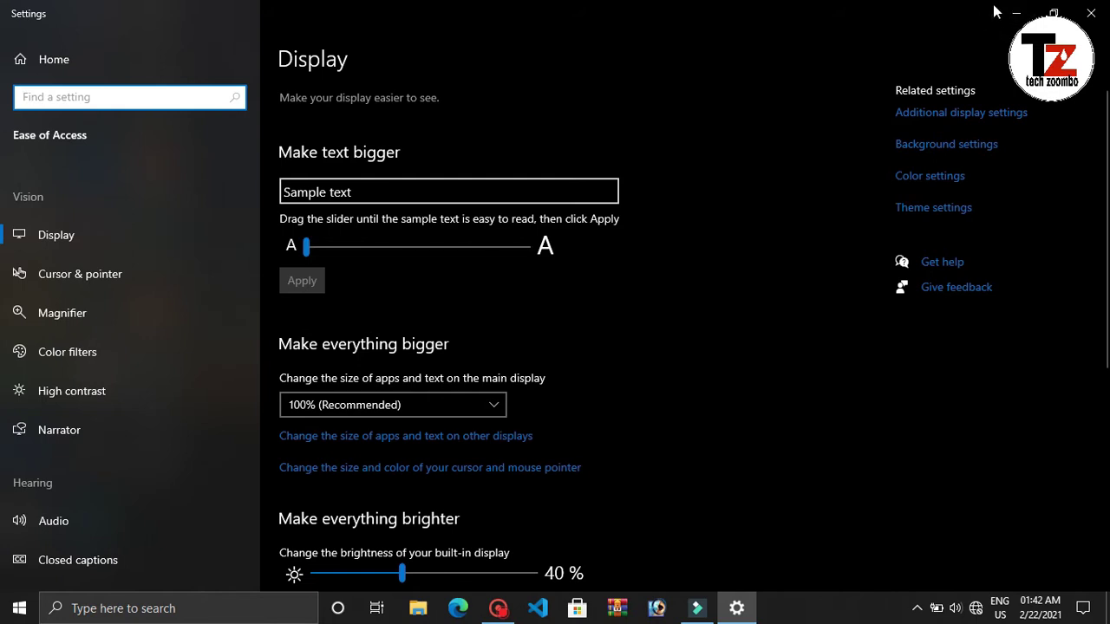
pyautogui.click(1090, 13)
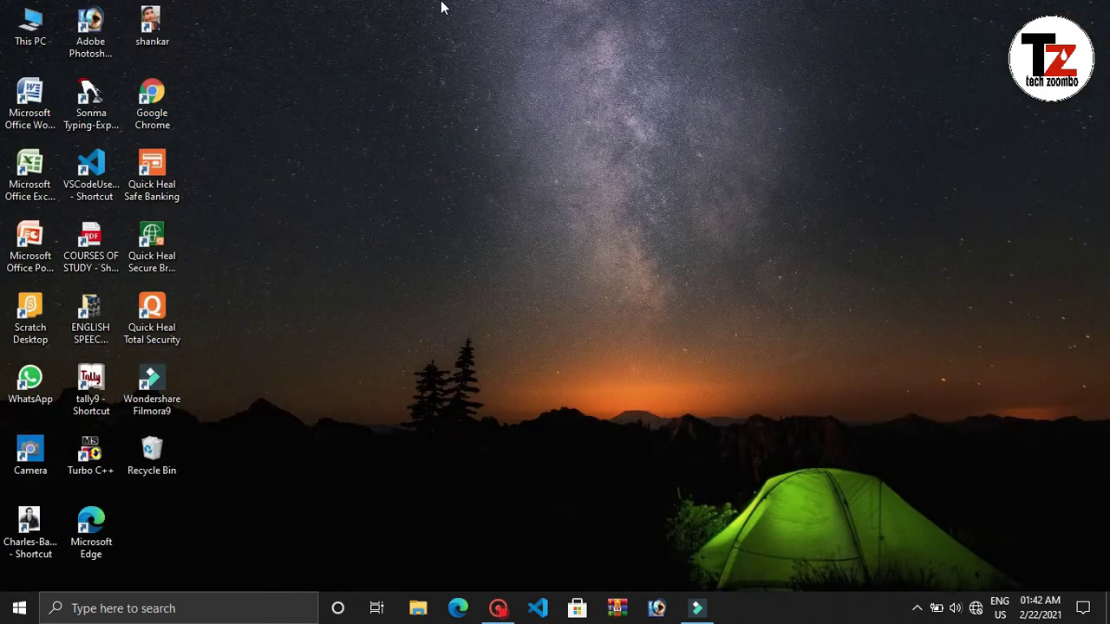
pyautogui.press('super+i')
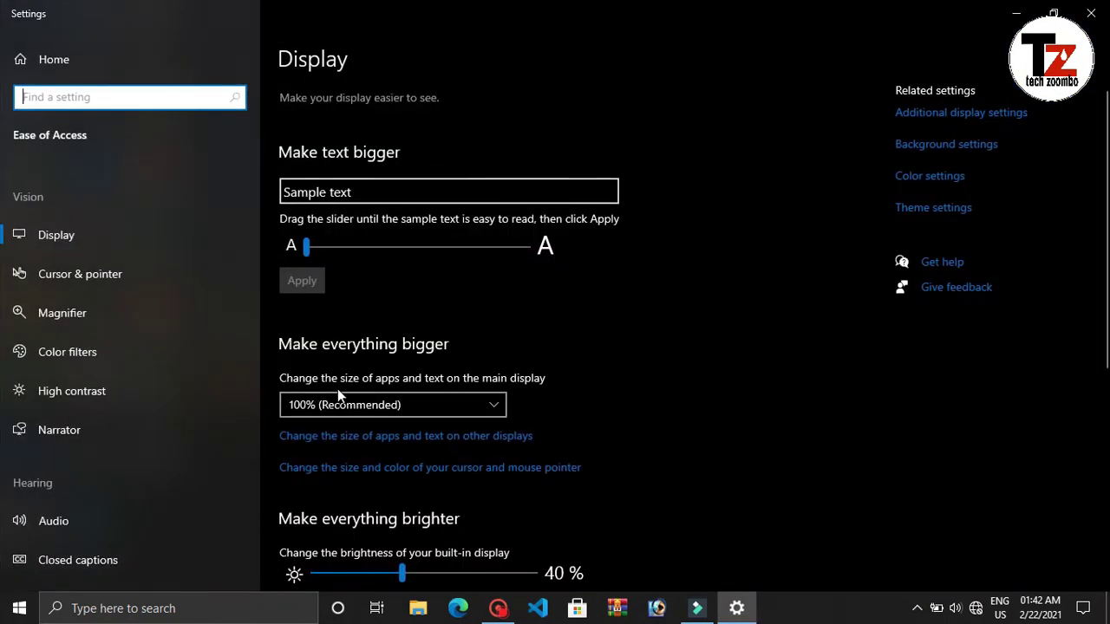
pyautogui.click(1090, 13)
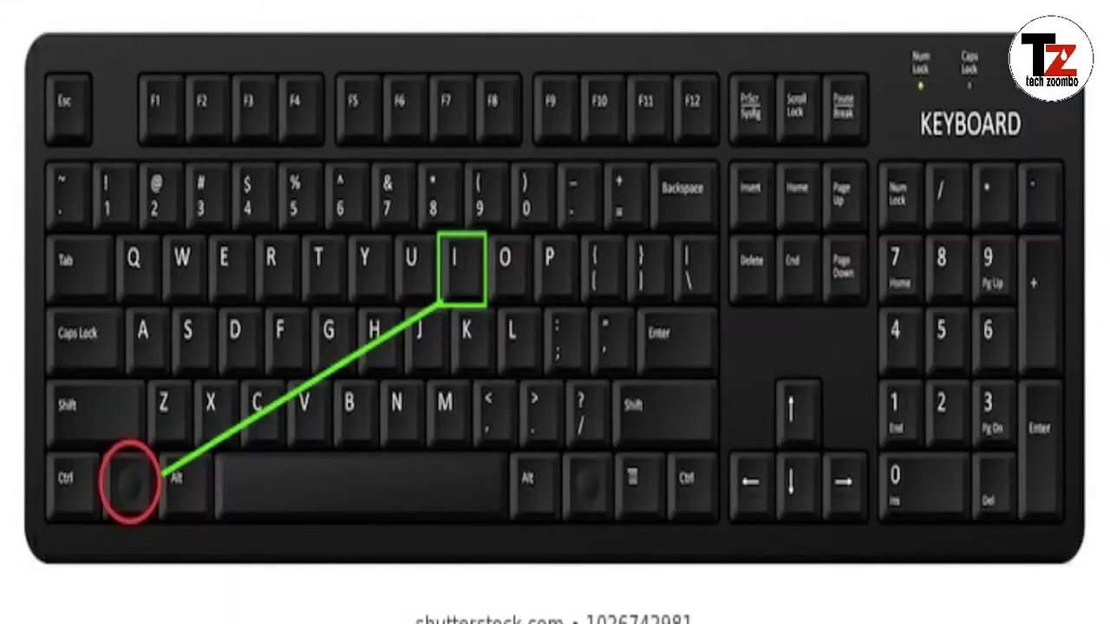
# Open the Windows Settings home page, close it, and refresh the desktop
pyautogui.press('super+i')
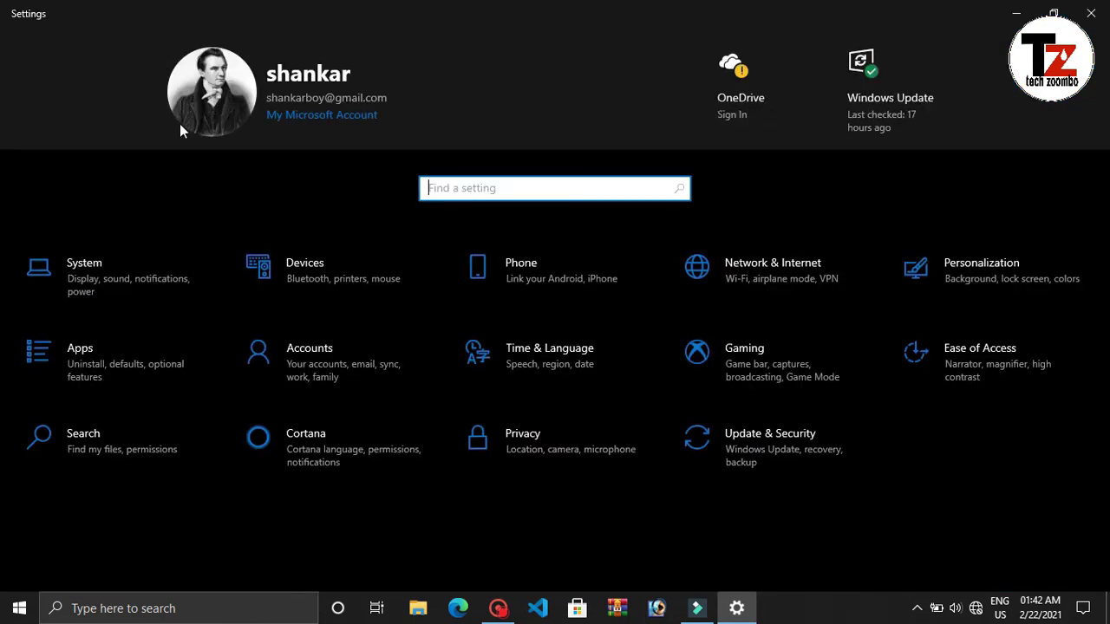
pyautogui.click(1082, 12)
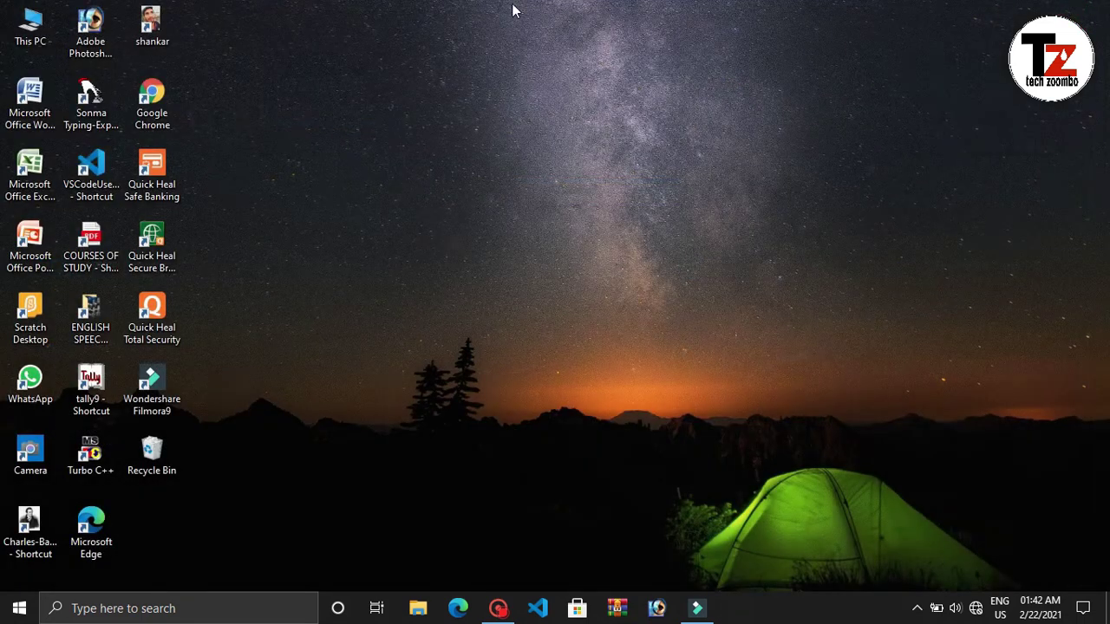
pyautogui.rightClick(239, 3)
pyautogui.click(276, 50)
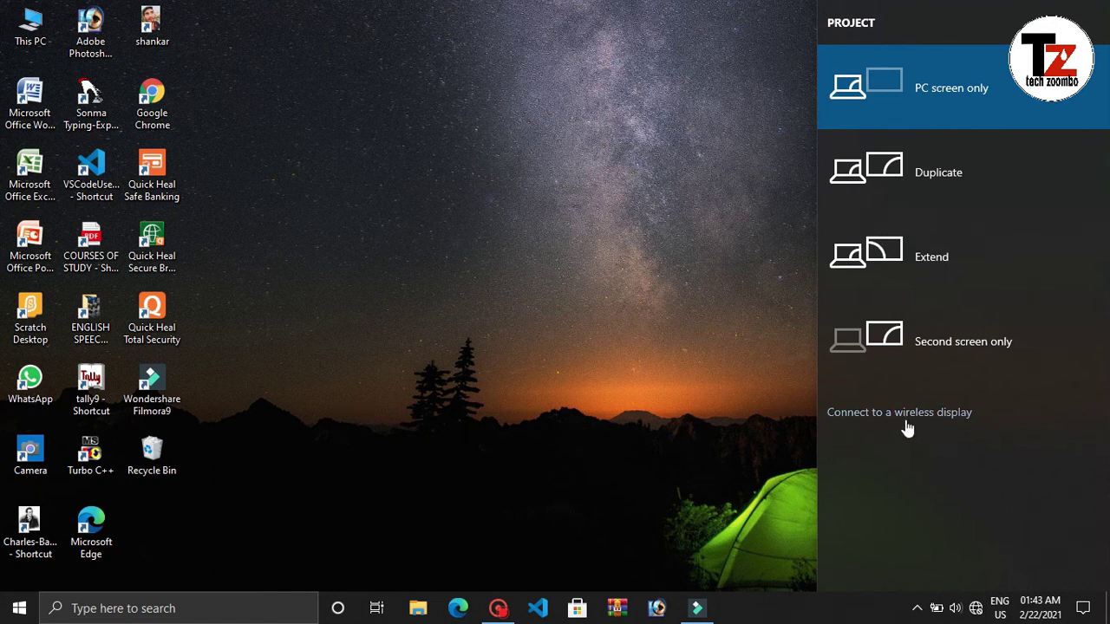
# Dismiss the Project display options, and open the Action Center to view its quick actions before closing it
pyautogui.click(606, 217)
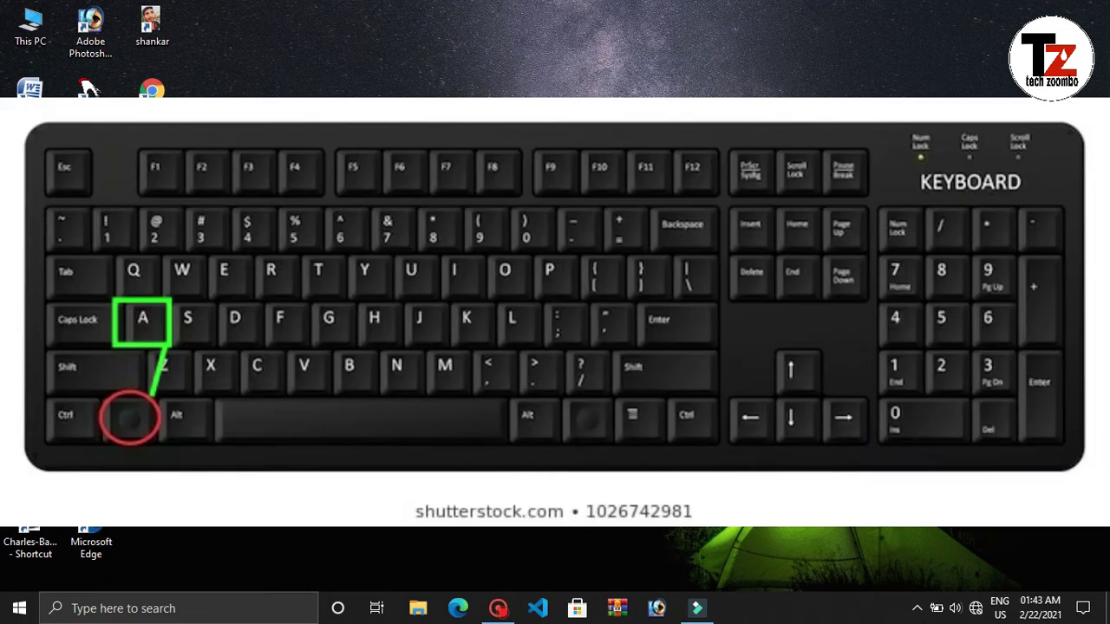
pyautogui.press('super+a')
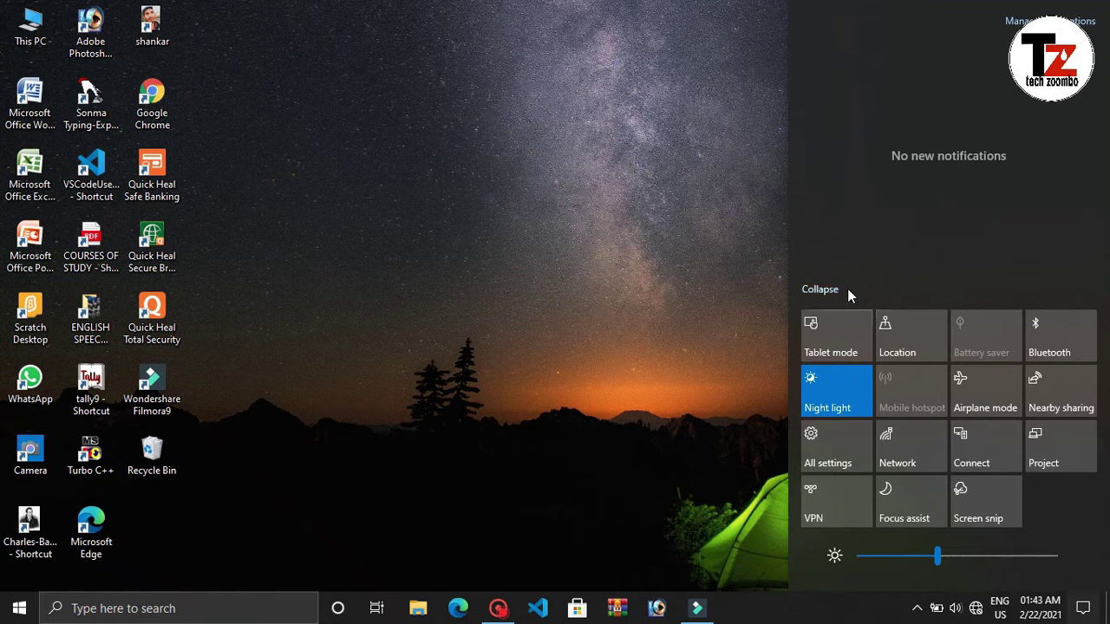
pyautogui.click(243, 152)
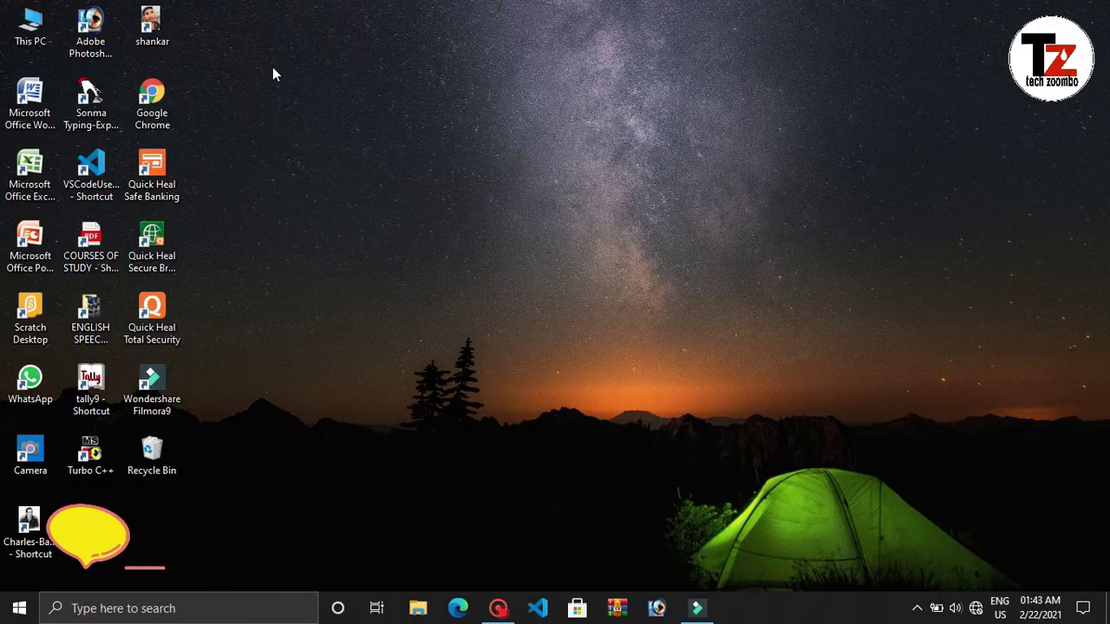
# Open Feedback Hub and minimize its window
pyautogui.press('super+f')
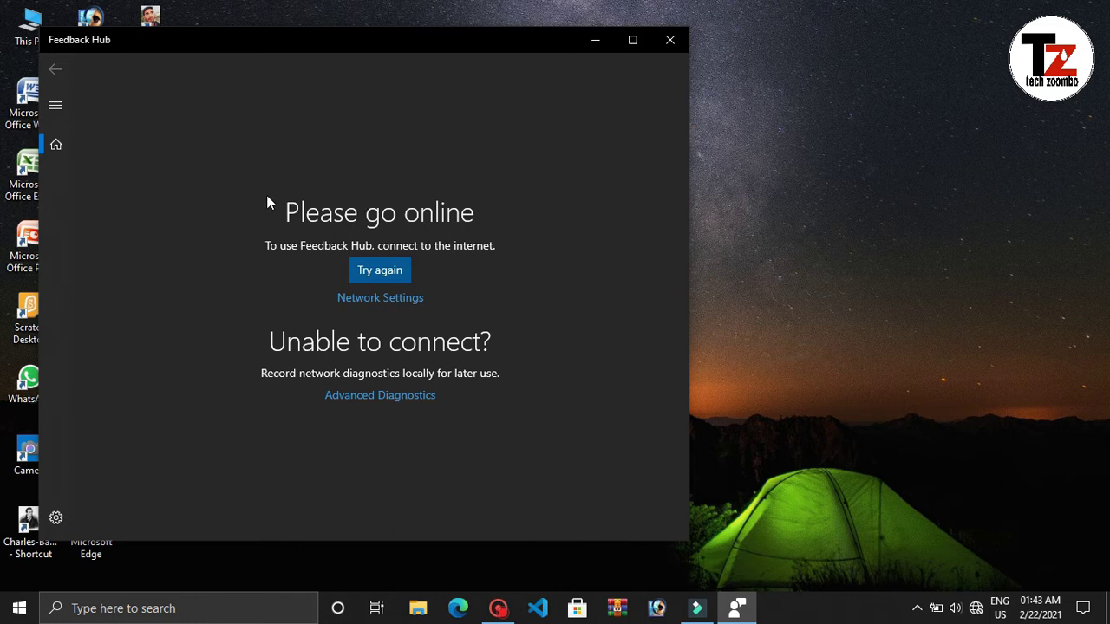
pyautogui.click(596, 40)
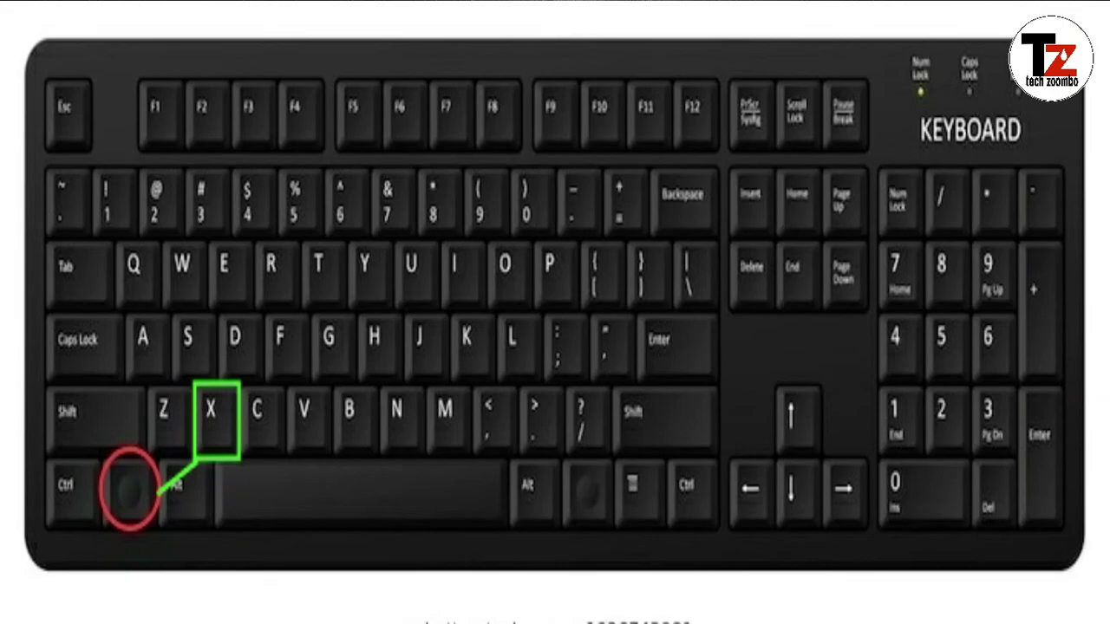
# Open the Start button's quick link menu of system tools in two different ways, dismissing it each time
pyautogui.press('super+x')
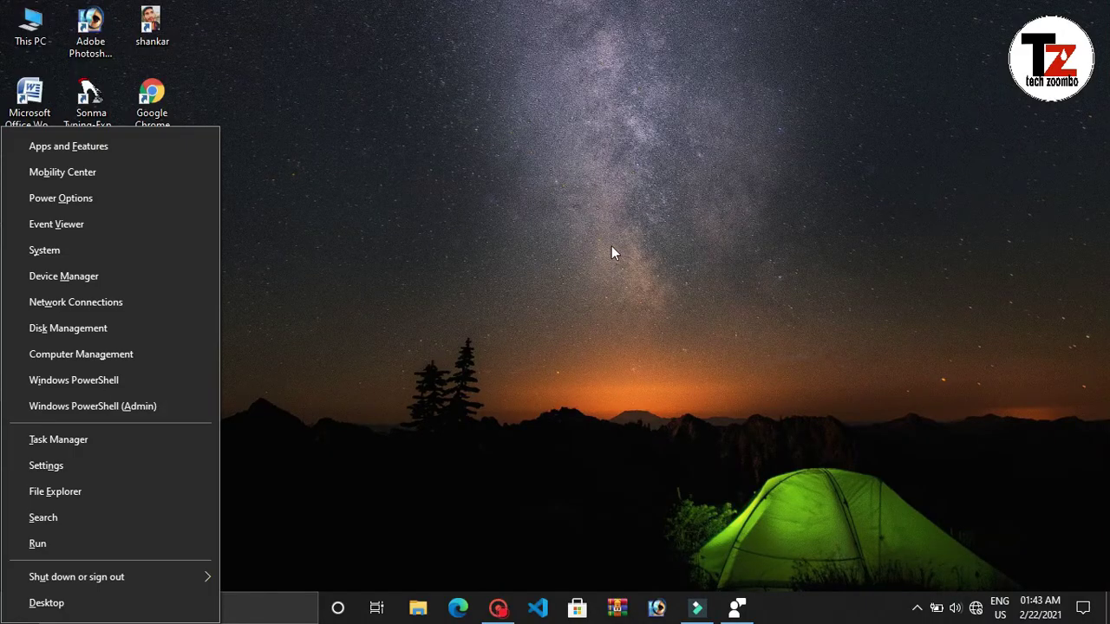
pyautogui.click(301, 215)
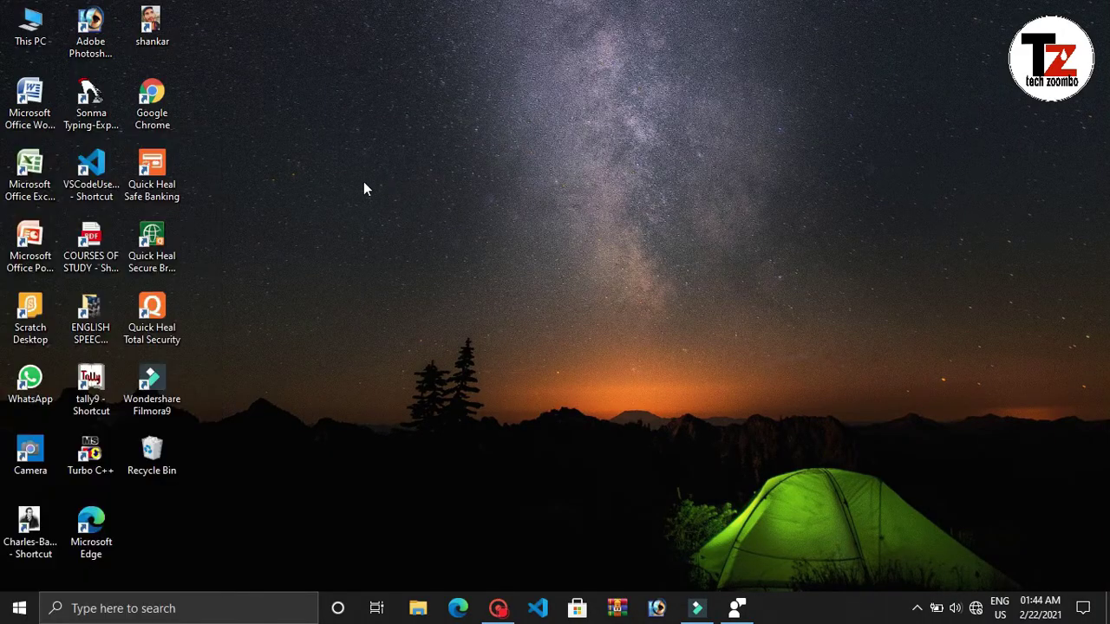
pyautogui.rightClick(24, 611)
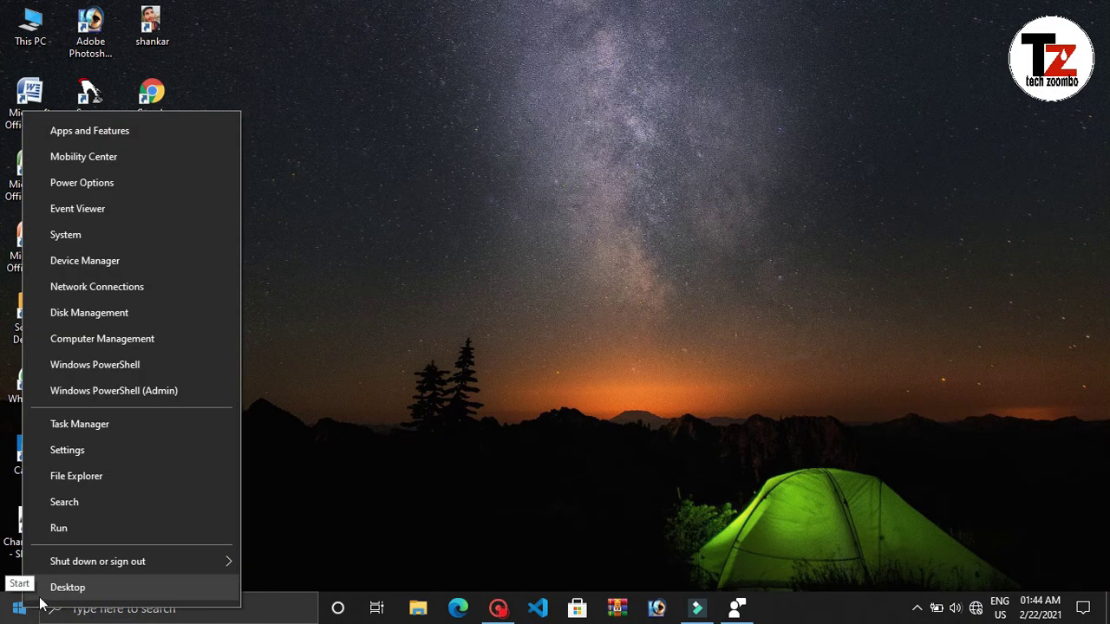
pyautogui.click(332, 165)
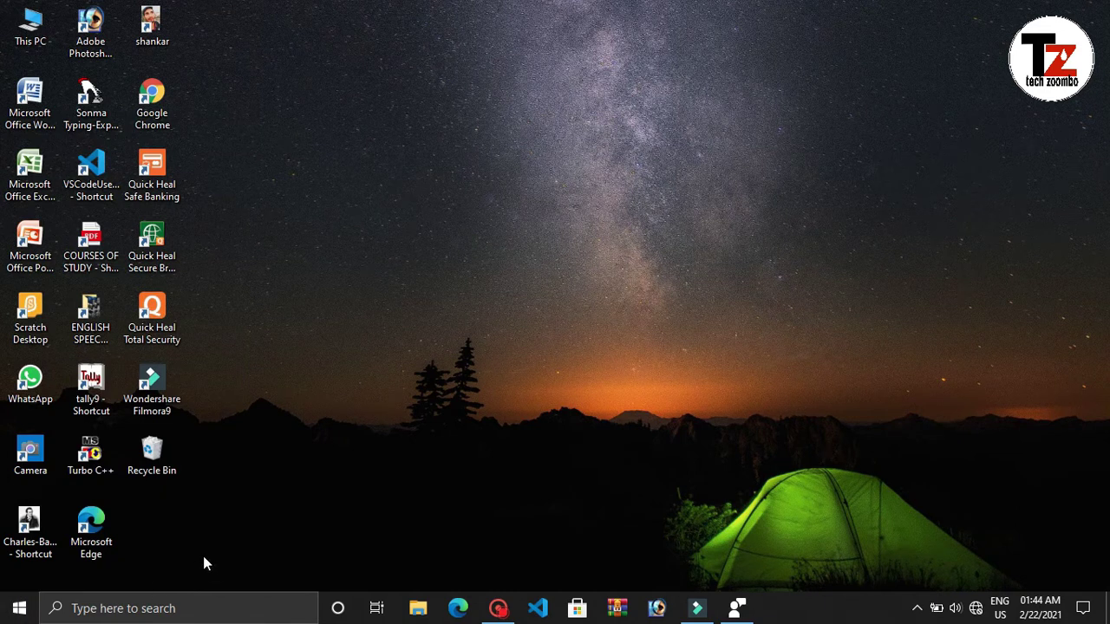
# Show the quick link menu of system tools and dismiss it, and open Cortana and close its window
pyautogui.press('super+x')
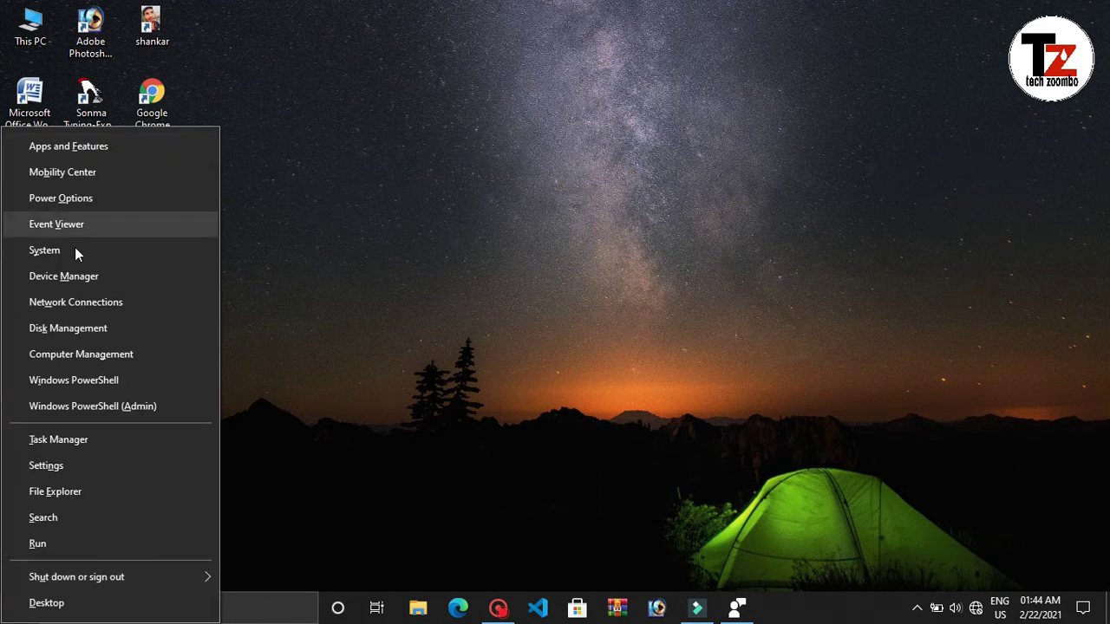
pyautogui.click(409, 139)
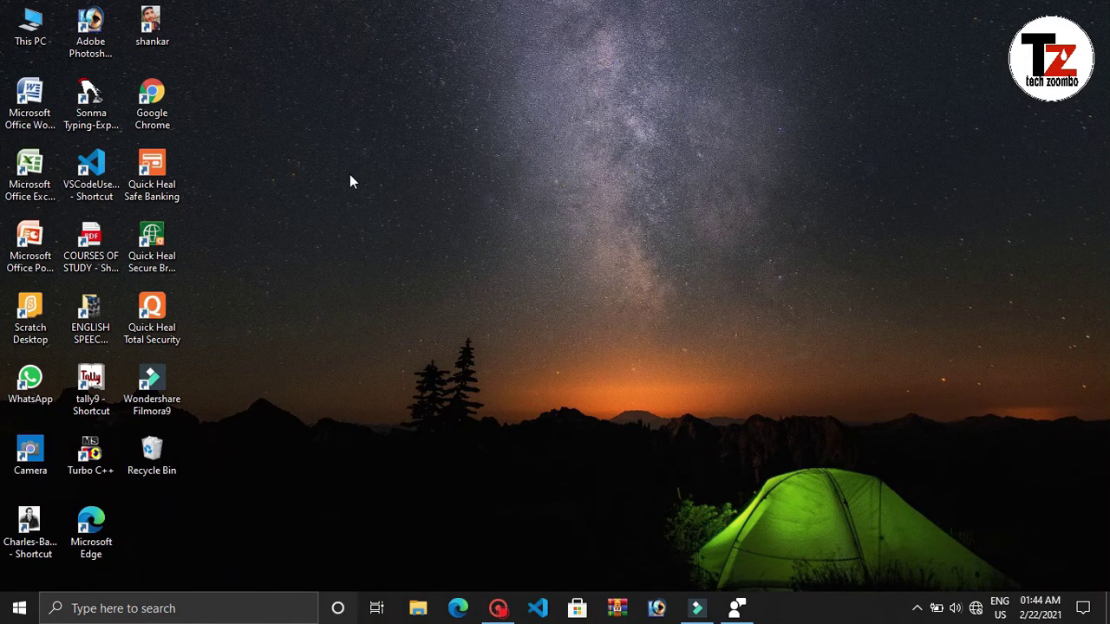
pyautogui.press('super+c')
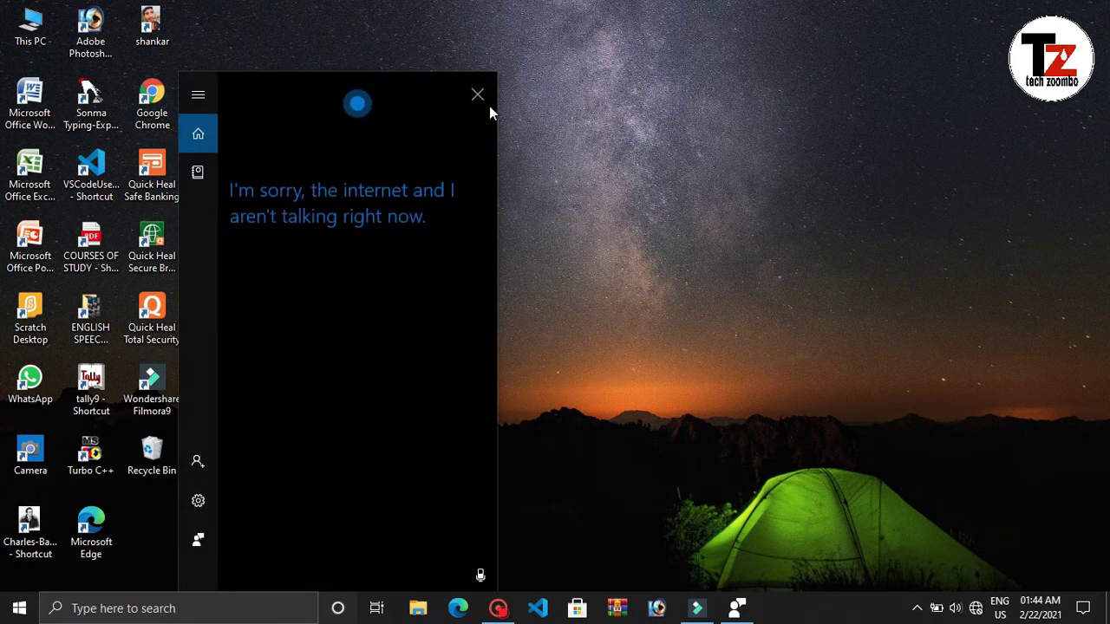
pyautogui.click(478, 96)
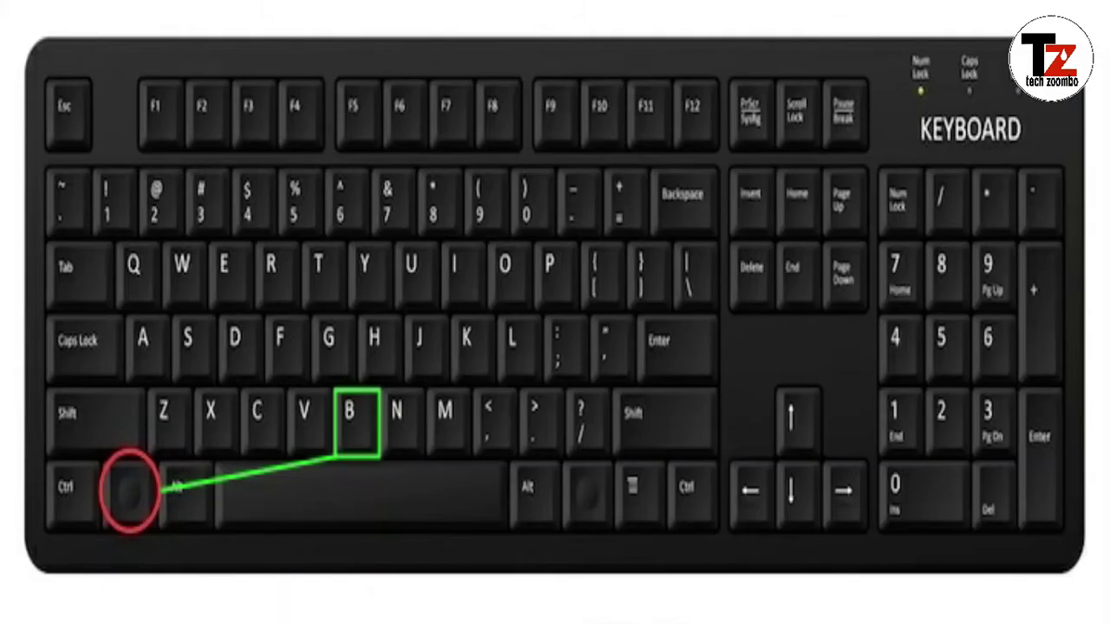
# Move focus to the taskbar's notification area and view the hidden icons, dismissing them and opening them again
pyautogui.press('super+b')
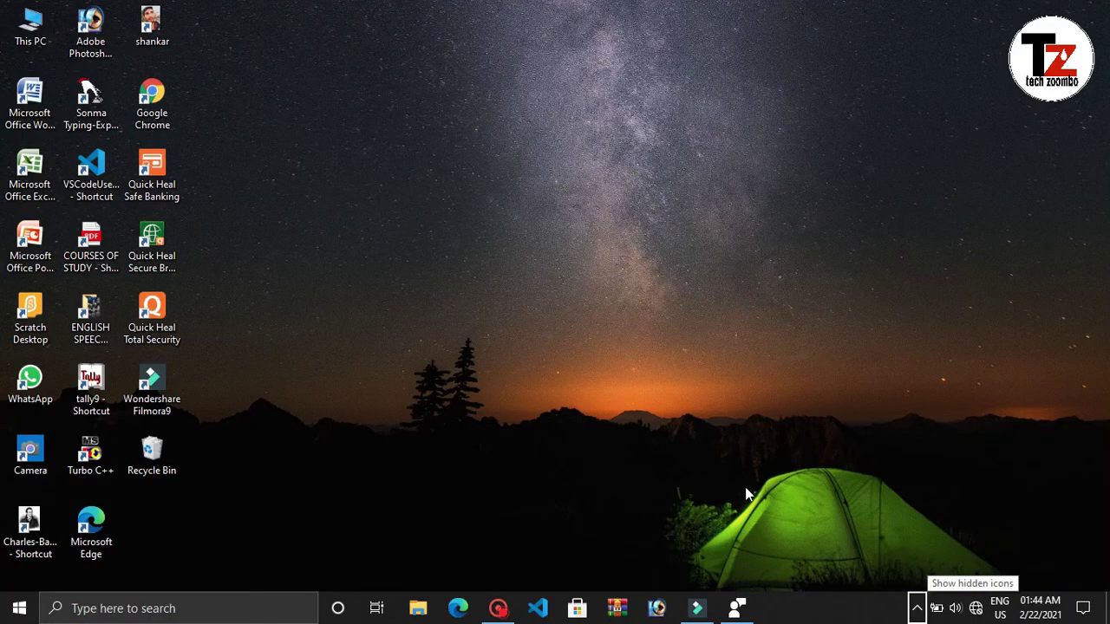
pyautogui.click(917, 612)
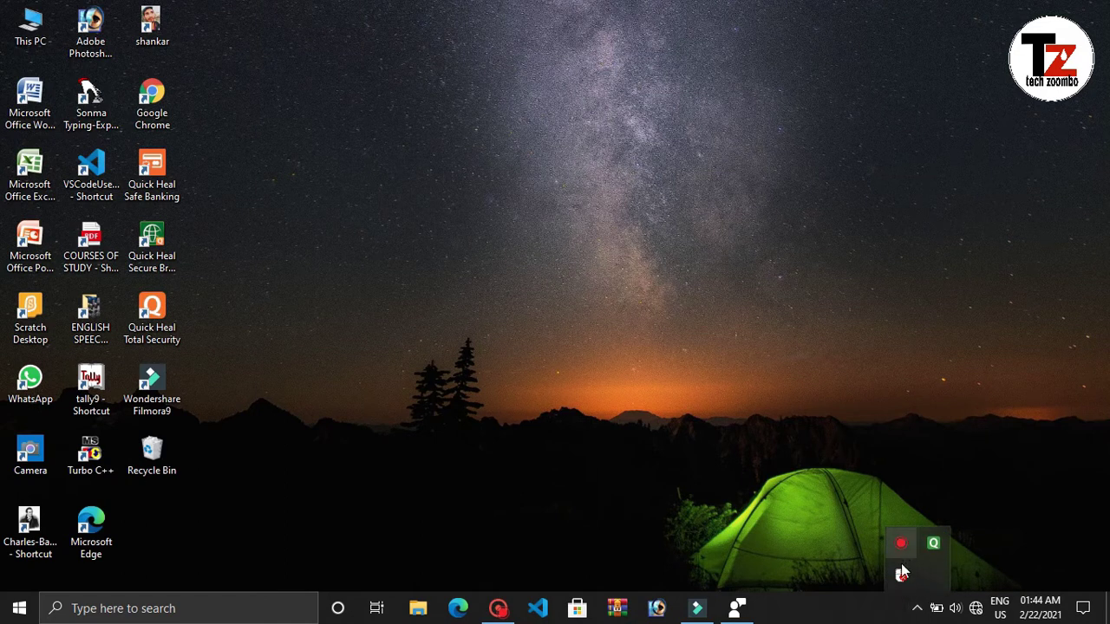
pyautogui.click(858, 480)
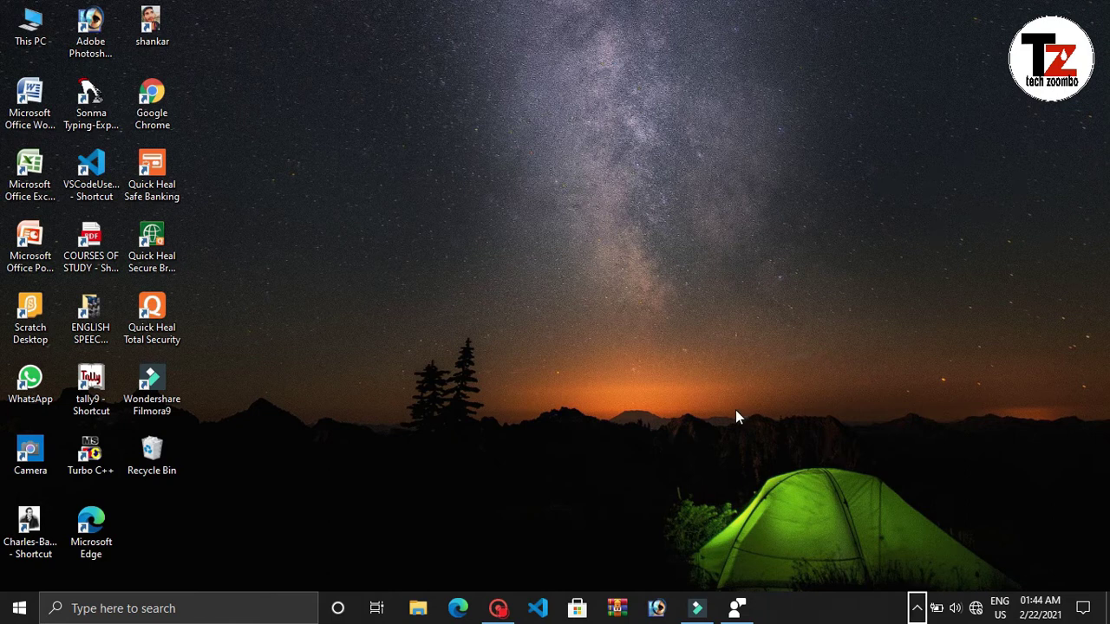
pyautogui.click(917, 610)
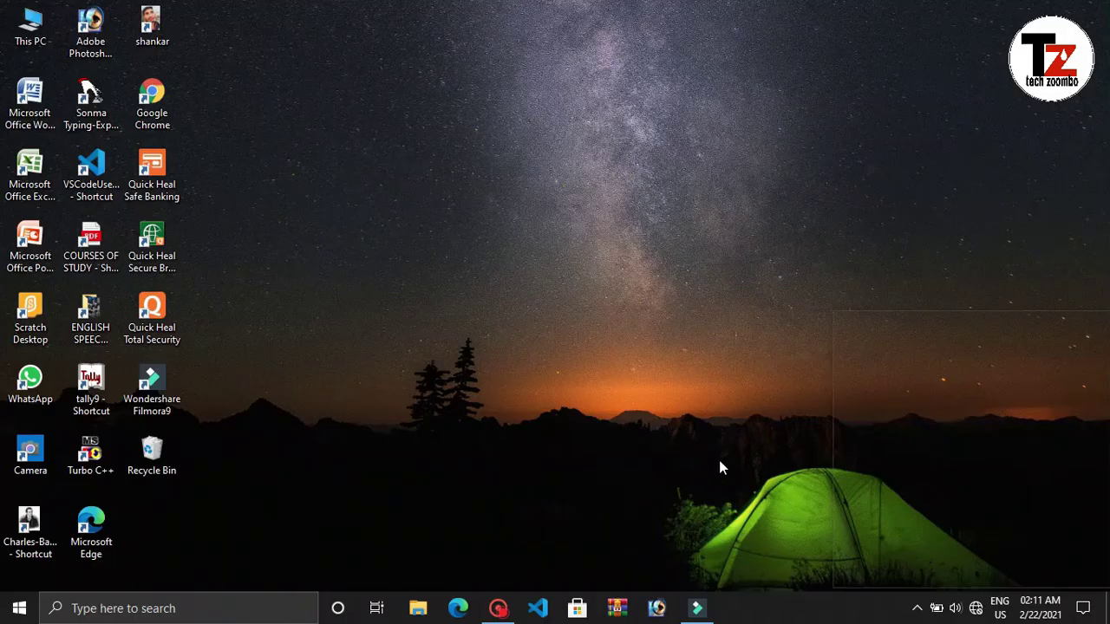
# Open the emoji panel and view its Kaomoji and Symbols collections before returning to the emoji
pyautogui.press('super+period')
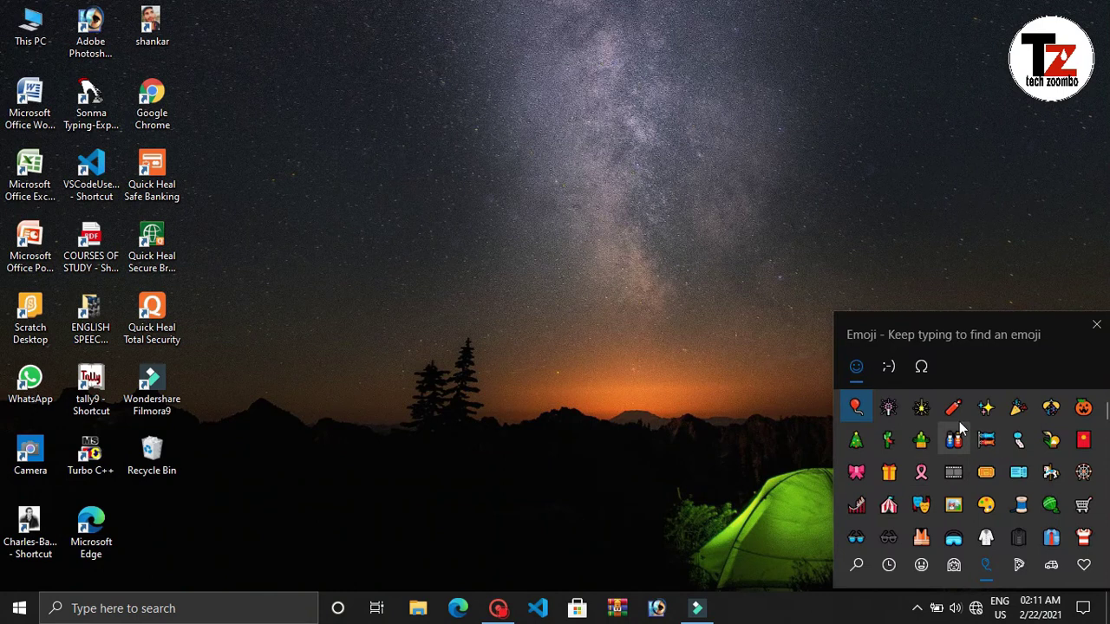
pyautogui.scroll(-1, 915, 473)
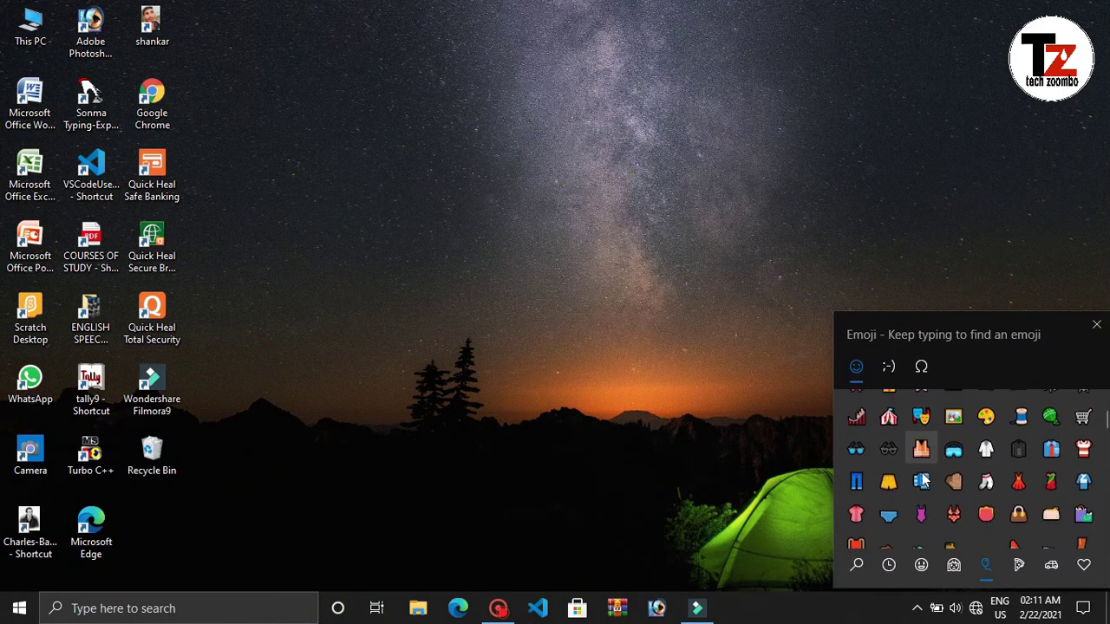
pyautogui.scroll(1, 922, 475)
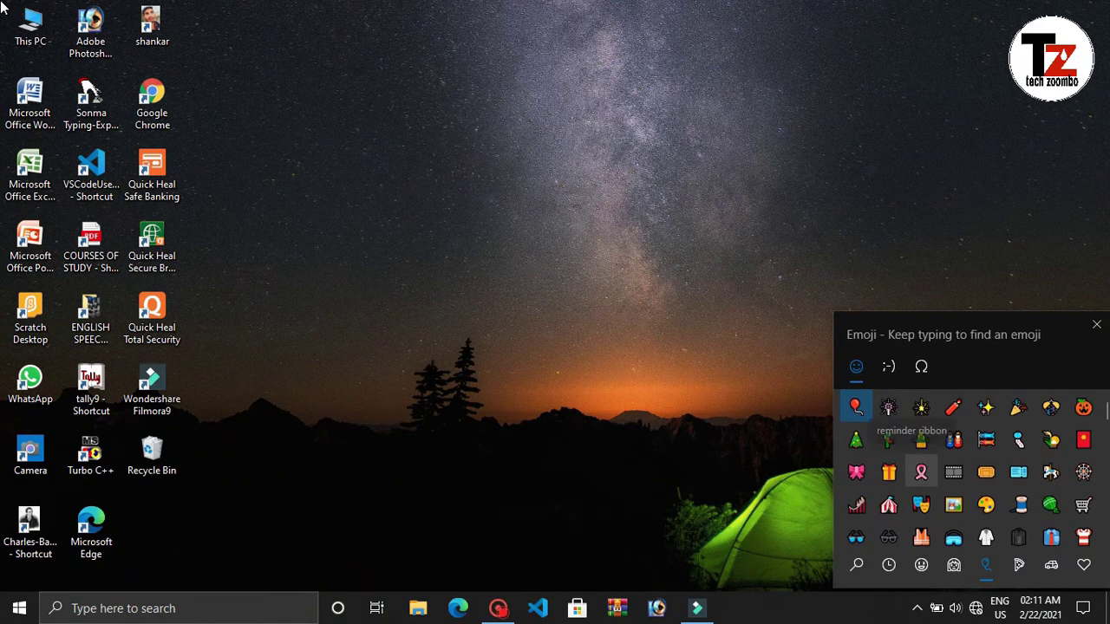
pyautogui.click(895, 372)
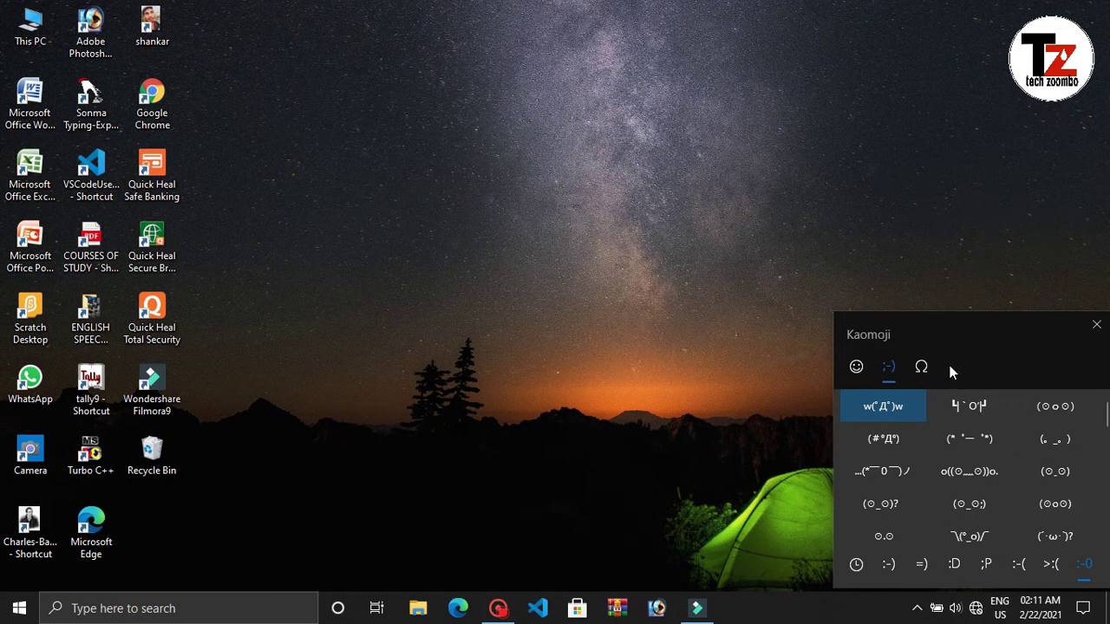
pyautogui.click(921, 366)
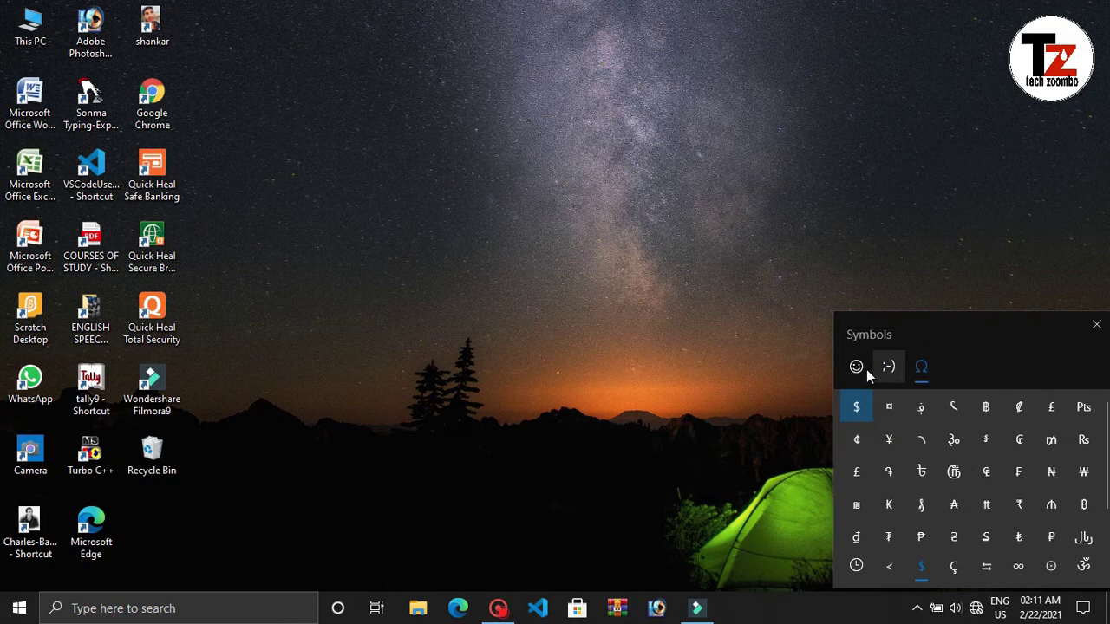
pyautogui.click(857, 368)
# Browse the emoji panel's object, people and transport categories, and dismiss the panel
pyautogui.scroll(-3, 942, 511)
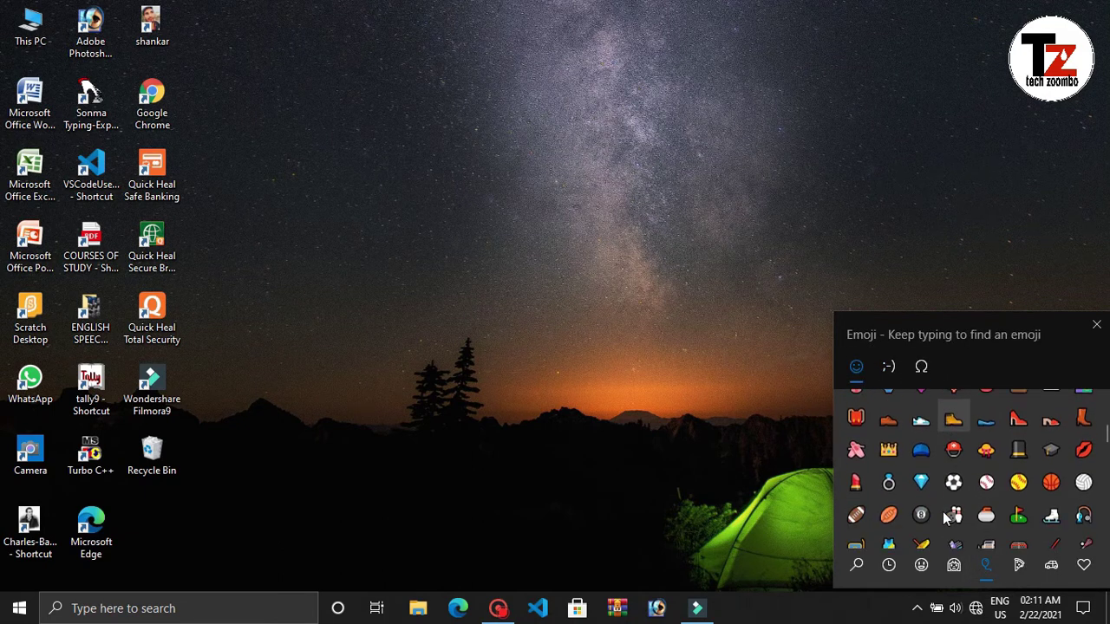
pyautogui.scroll(5, 965, 475)
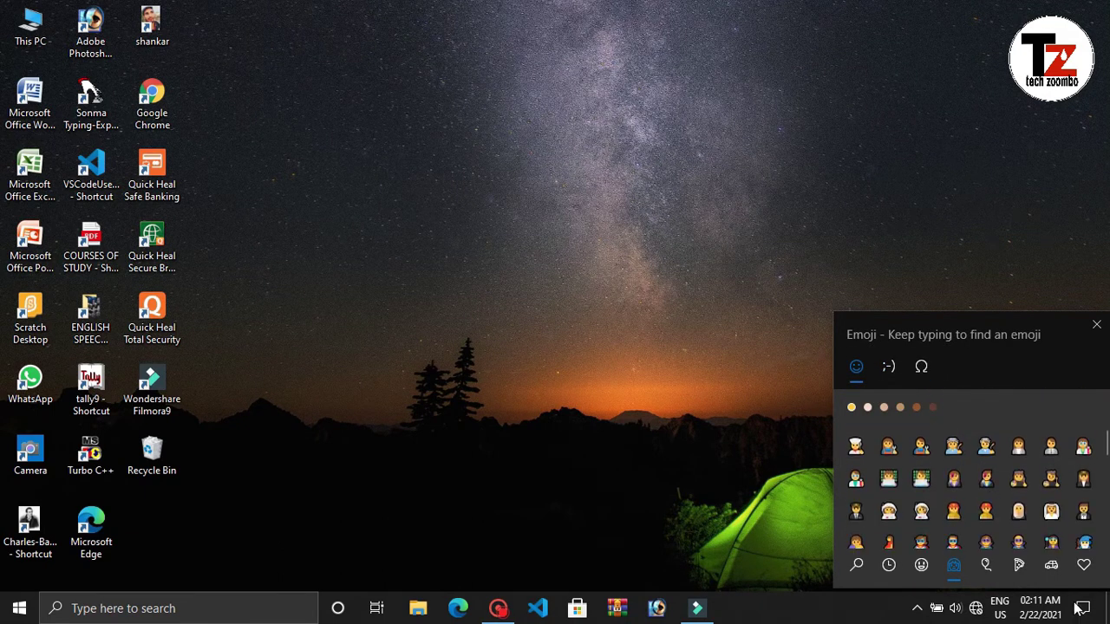
pyautogui.scroll(-10, 969, 453)
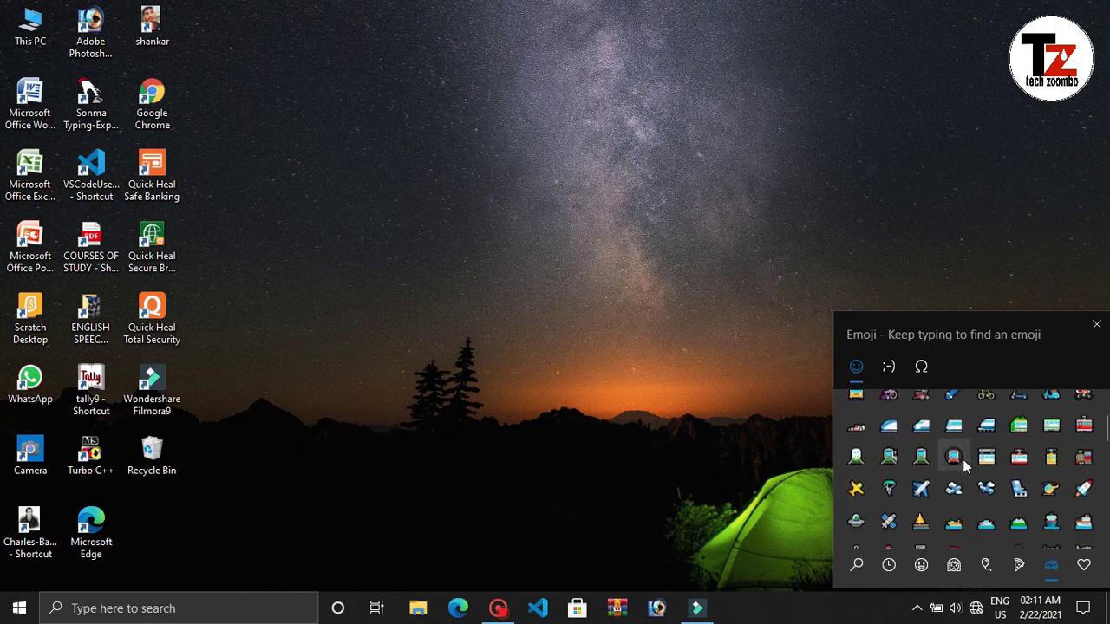
pyautogui.scroll(2, 928, 444)
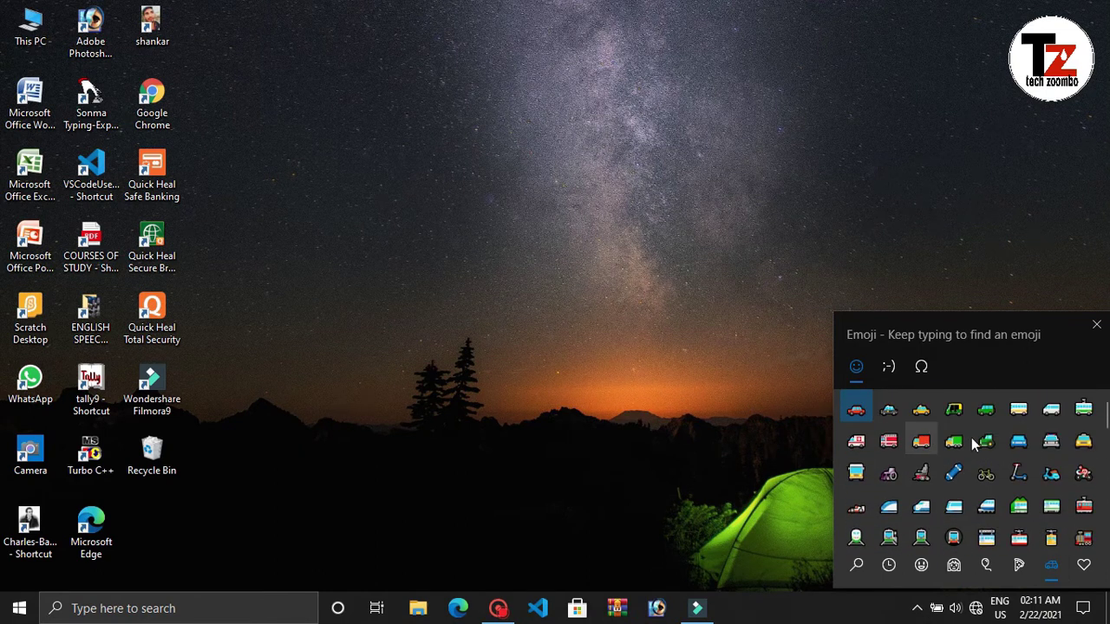
pyautogui.click(744, 205)
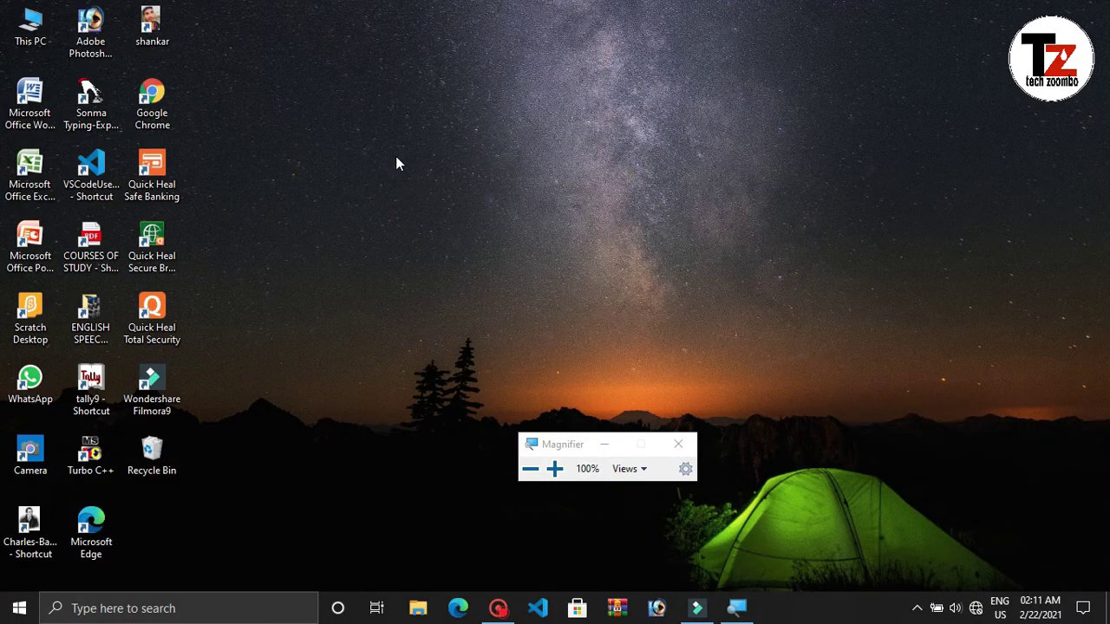
# Magnify the screen to 300% with Magnifier and return it to 100%
pyautogui.press('super+plus')
pyautogui.press('super+plus')
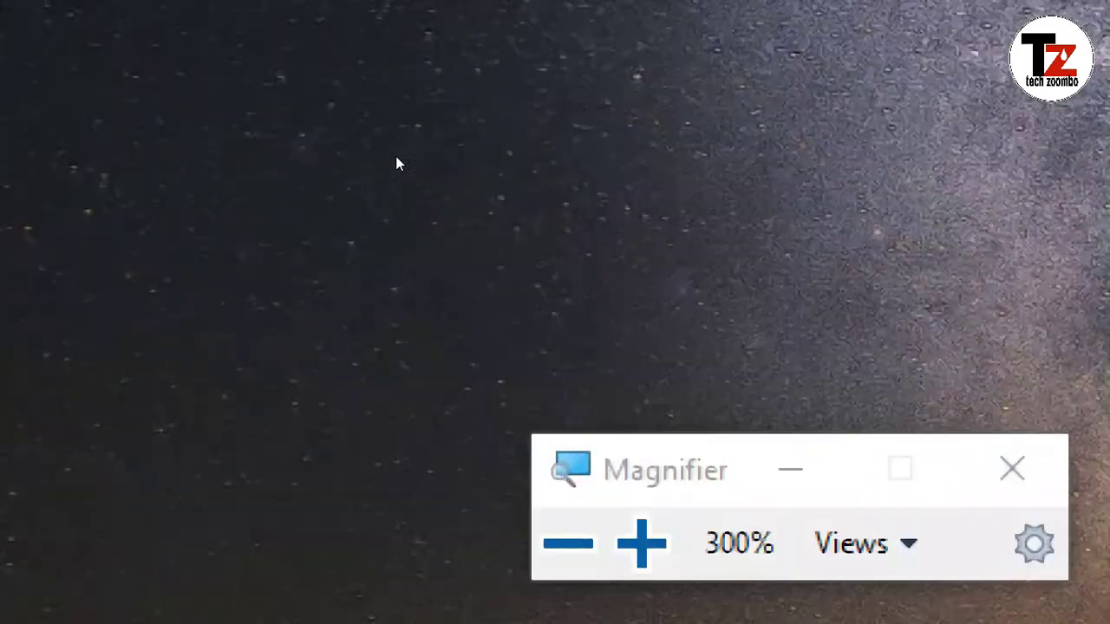
pyautogui.press('super+minus')
pyautogui.press('super+minus')
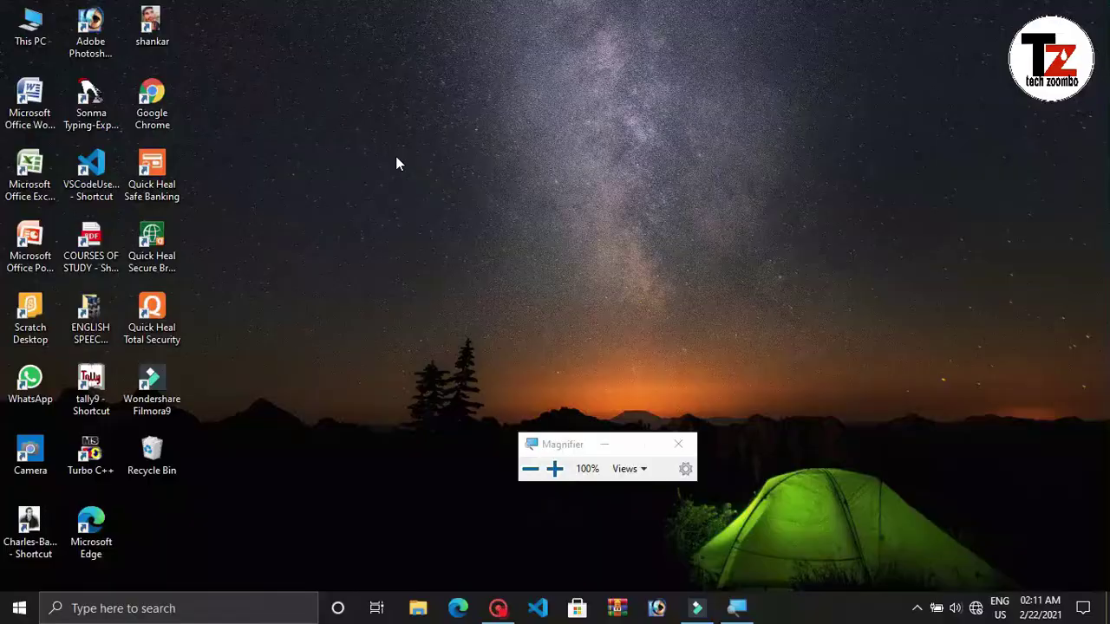
# Magnify the screen past 500%, reduce it back to 100%, and close Magnifier
pyautogui.press('super+plus')
pyautogui.press('super+plus')
pyautogui.press('super+plus')
pyautogui.press('super+plus')
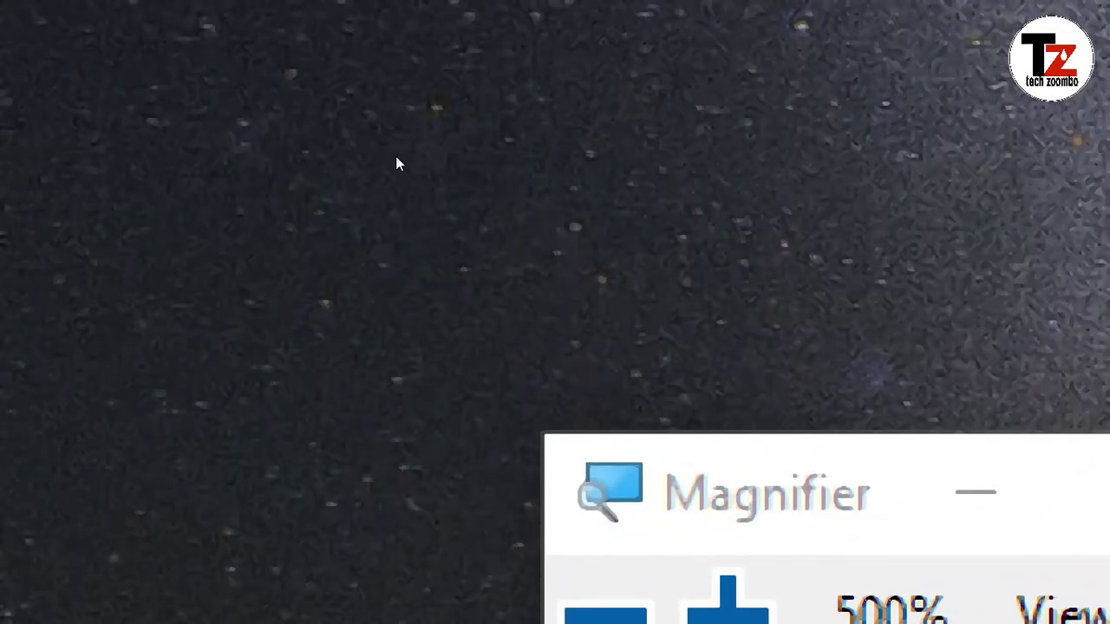
pyautogui.press('super+minus')
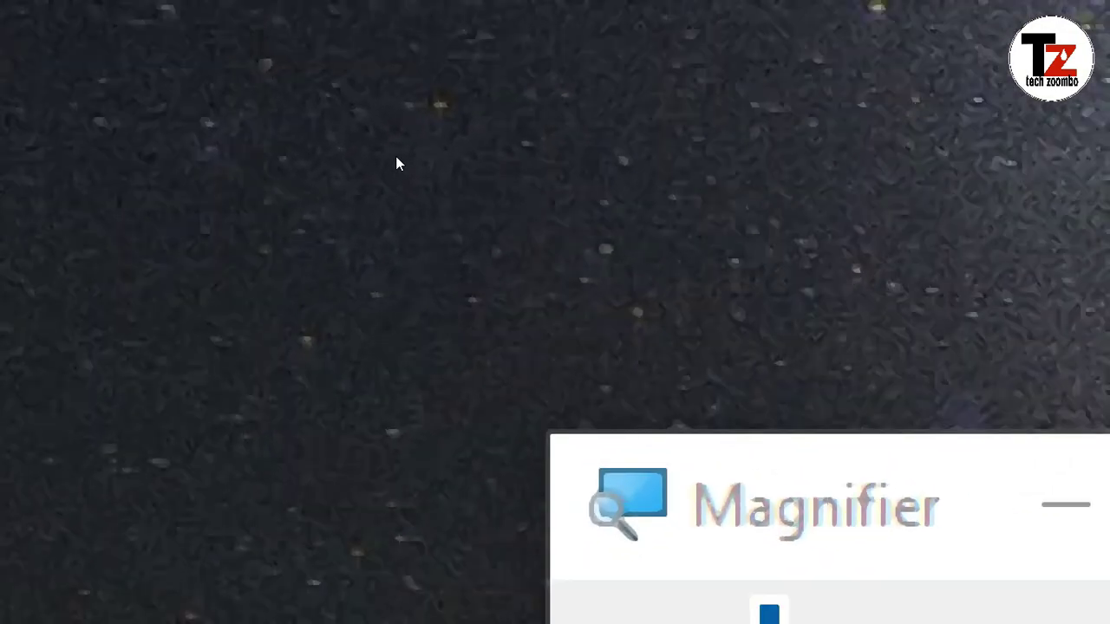
pyautogui.press('super+minus')
pyautogui.press('super+minus')
pyautogui.press('super+minus')
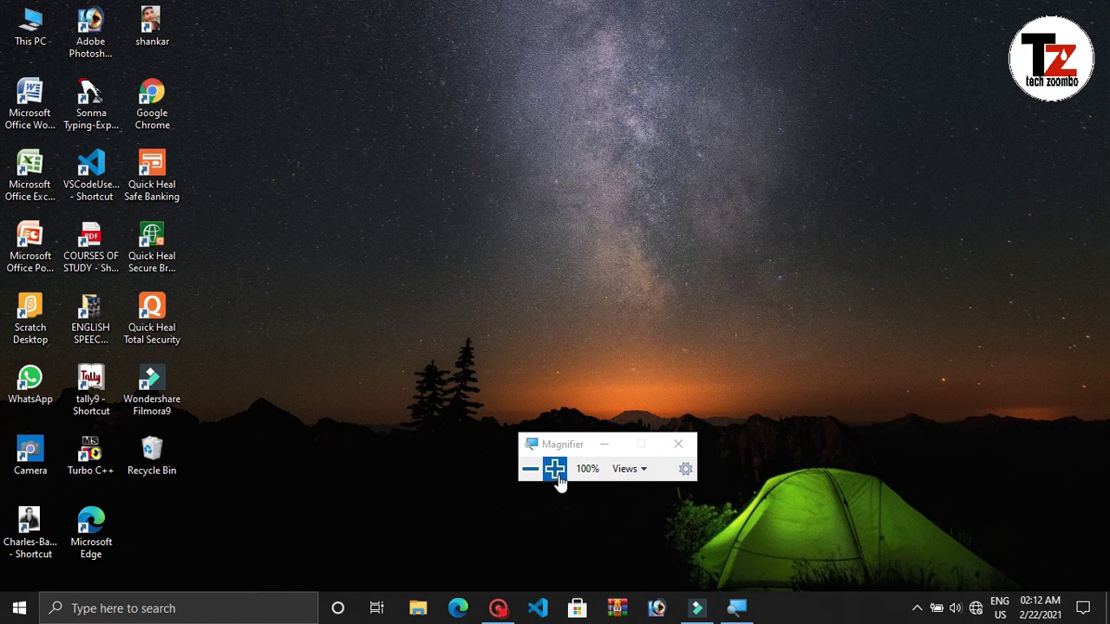
pyautogui.click(679, 442)
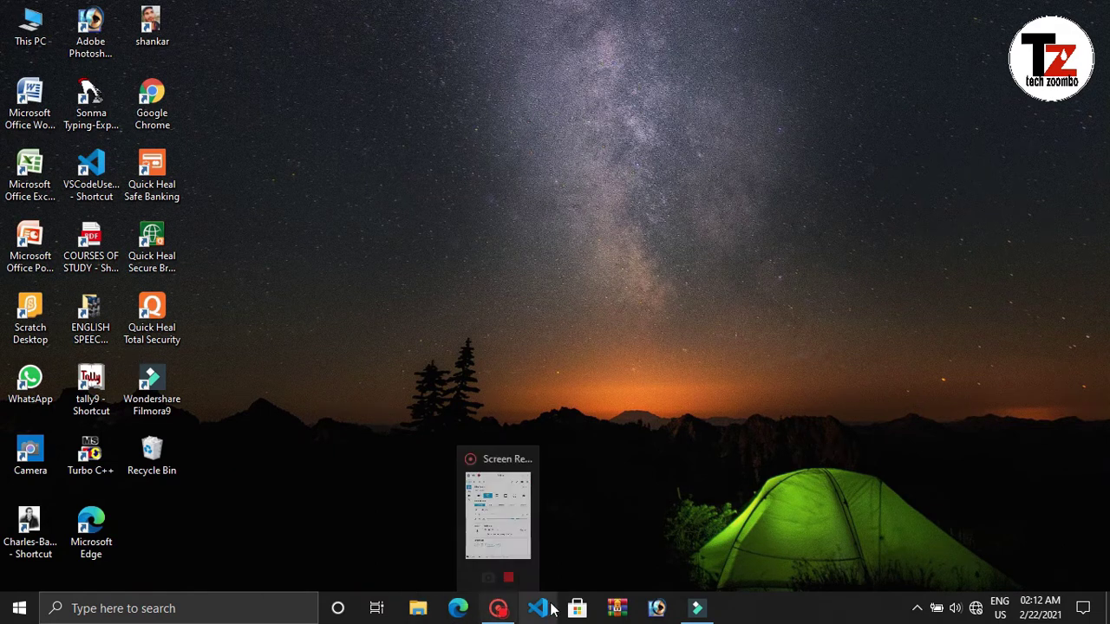
# Open File Explorer from the taskbar, and activate the third taskbar app by its position number
pyautogui.moveTo(696, 614)
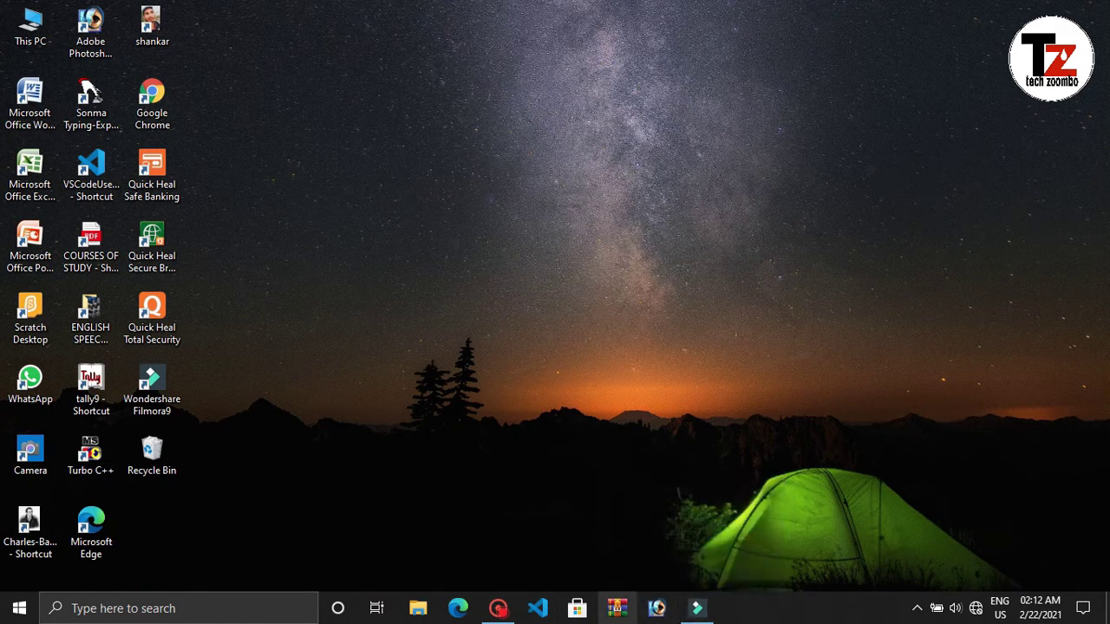
pyautogui.moveTo(497, 614)
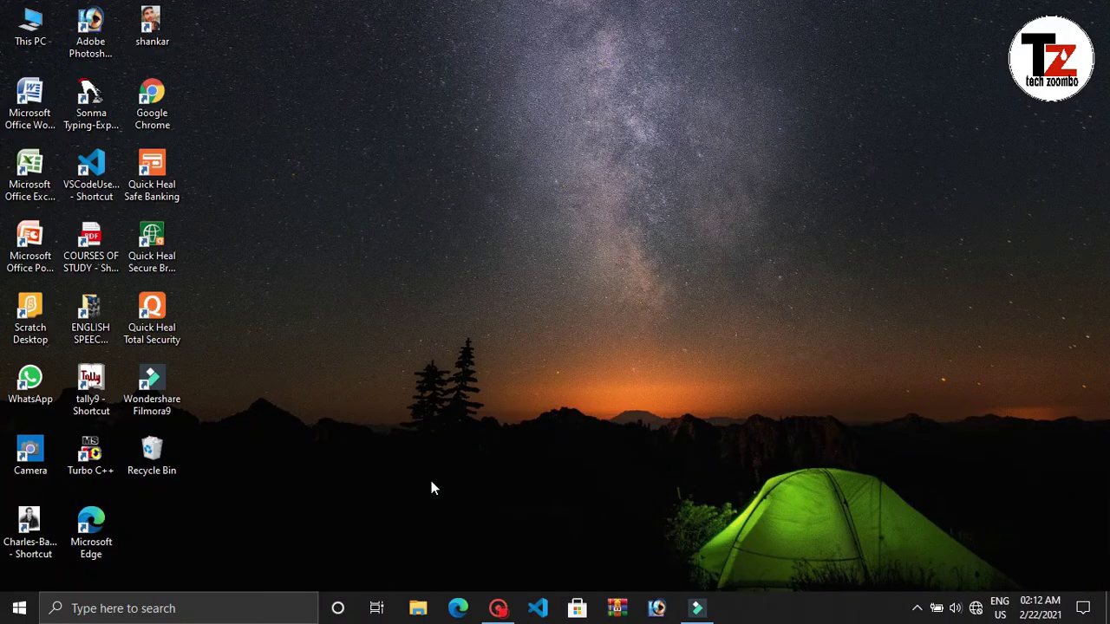
pyautogui.click(420, 608)
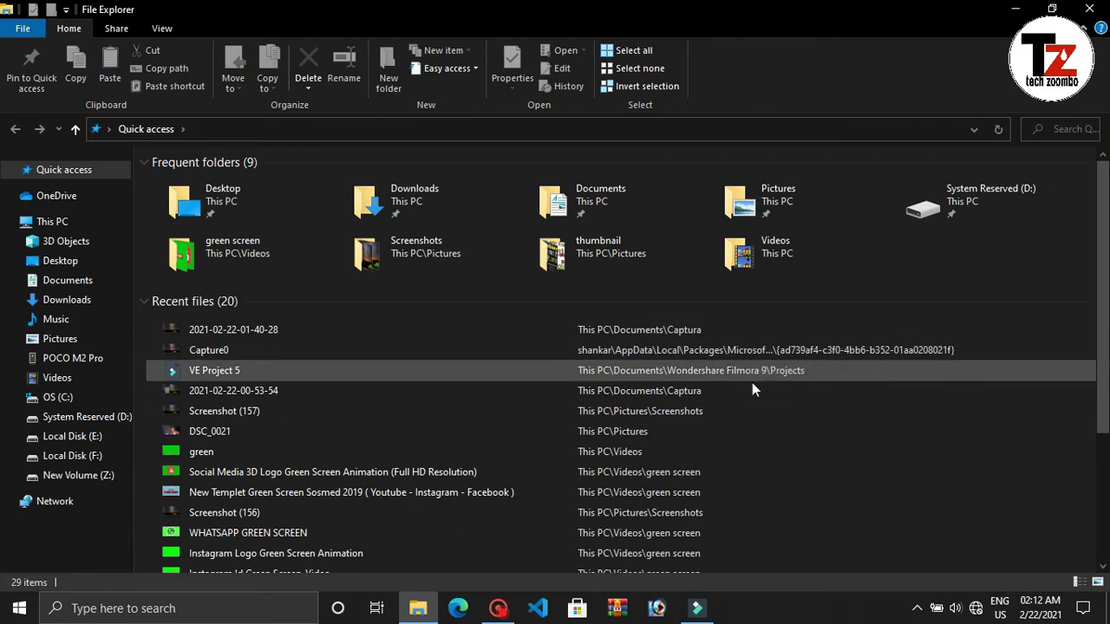
pyautogui.press('super+3')
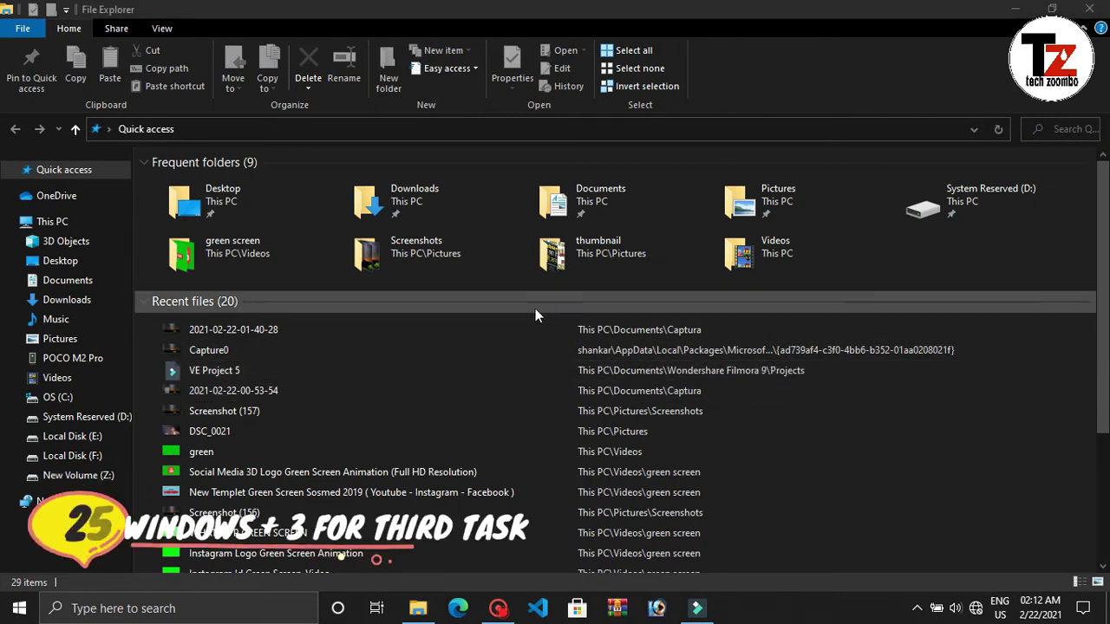